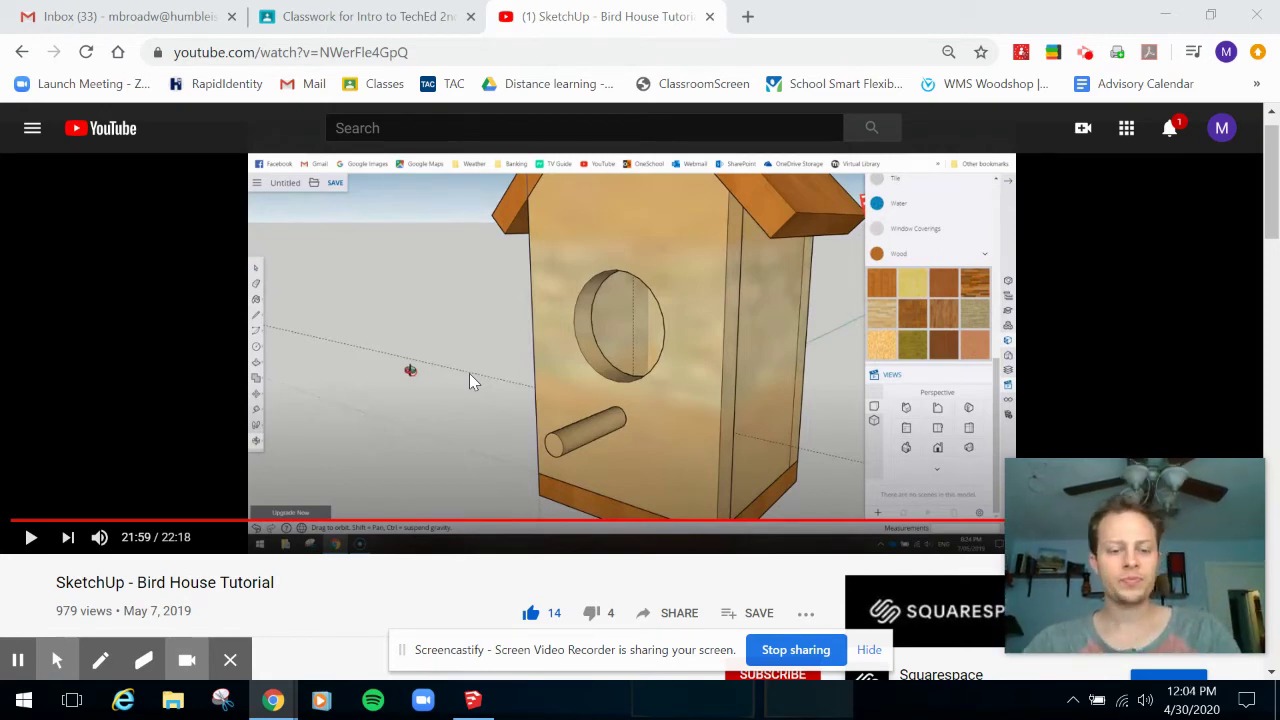
Switch to the SketchUp birdhouse model and orbit and pan to view its underside from below
key("alt+Tab")
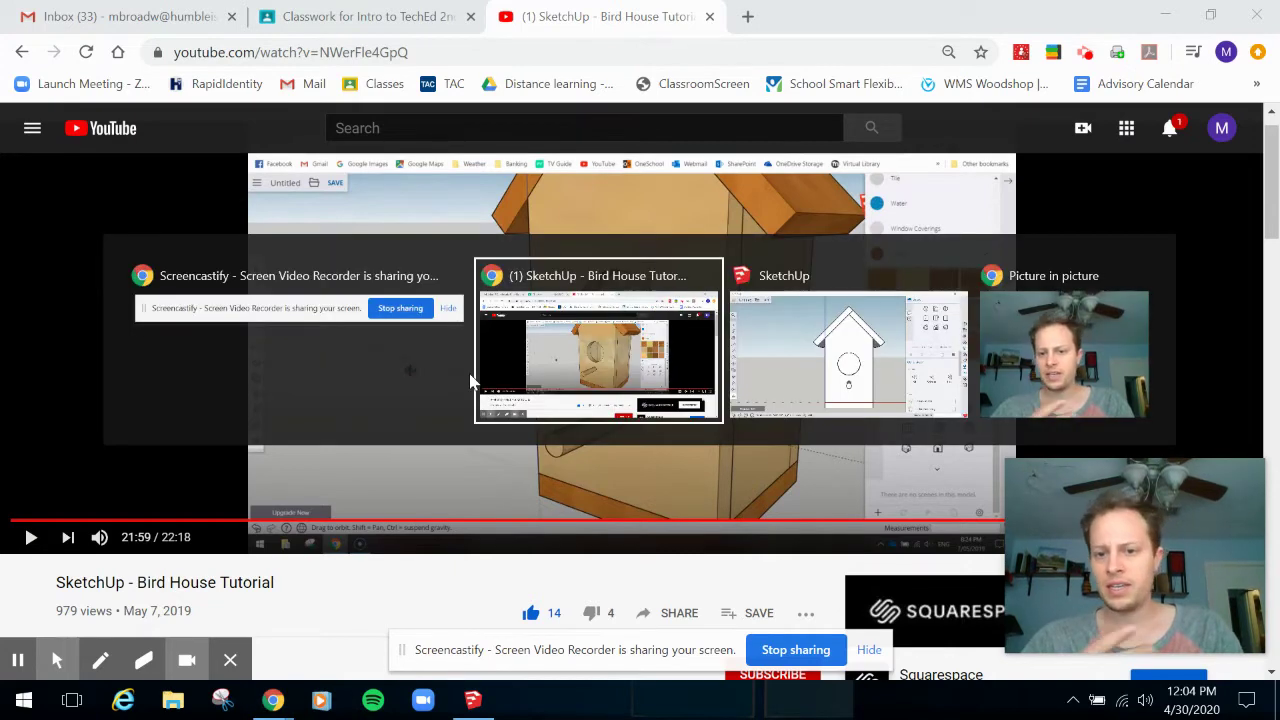
key("alt+Tab")
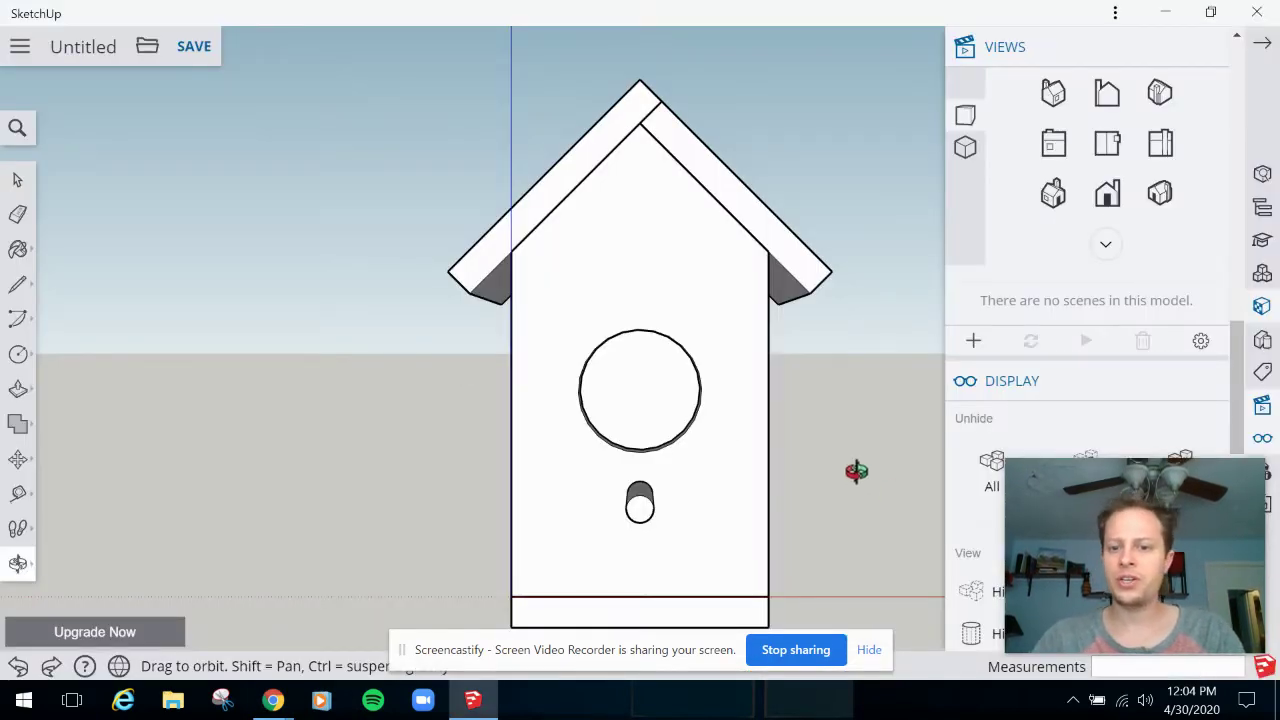
left_click_drag(832, 460, 803, 349)
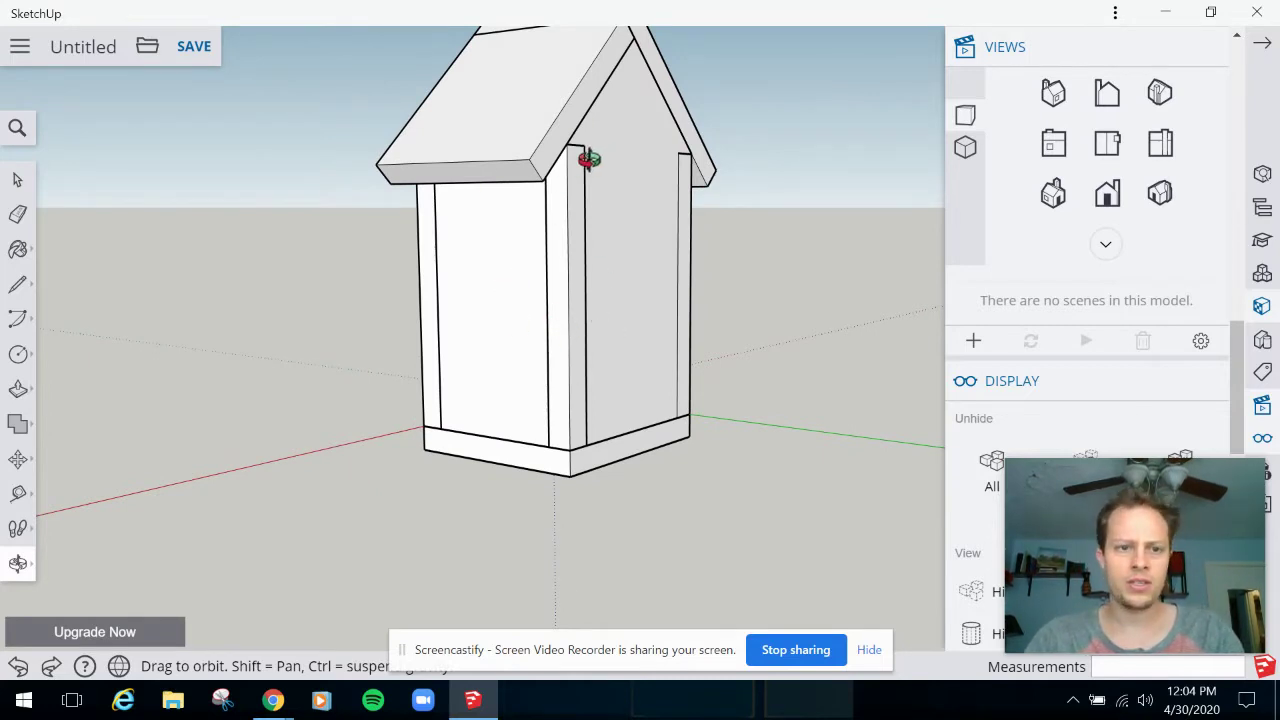
left_click_drag(426, 383, 580, 326)
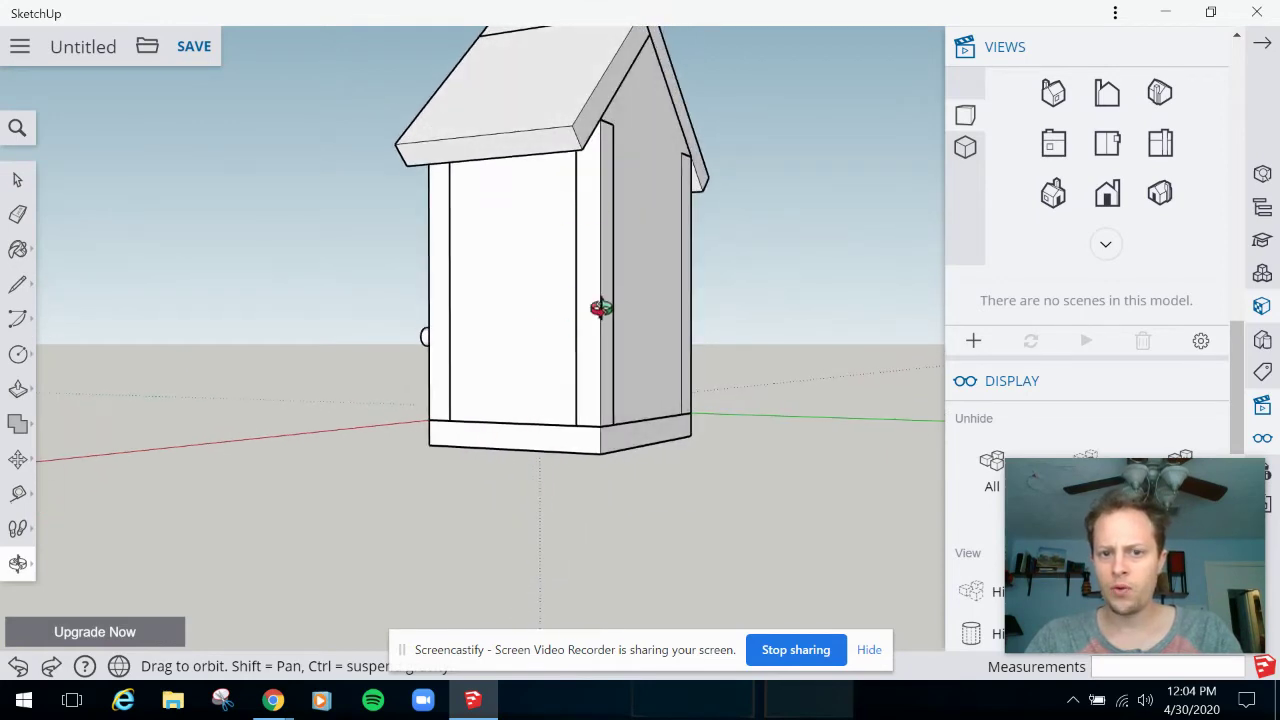
left_click_drag(533, 372, 629, 131)
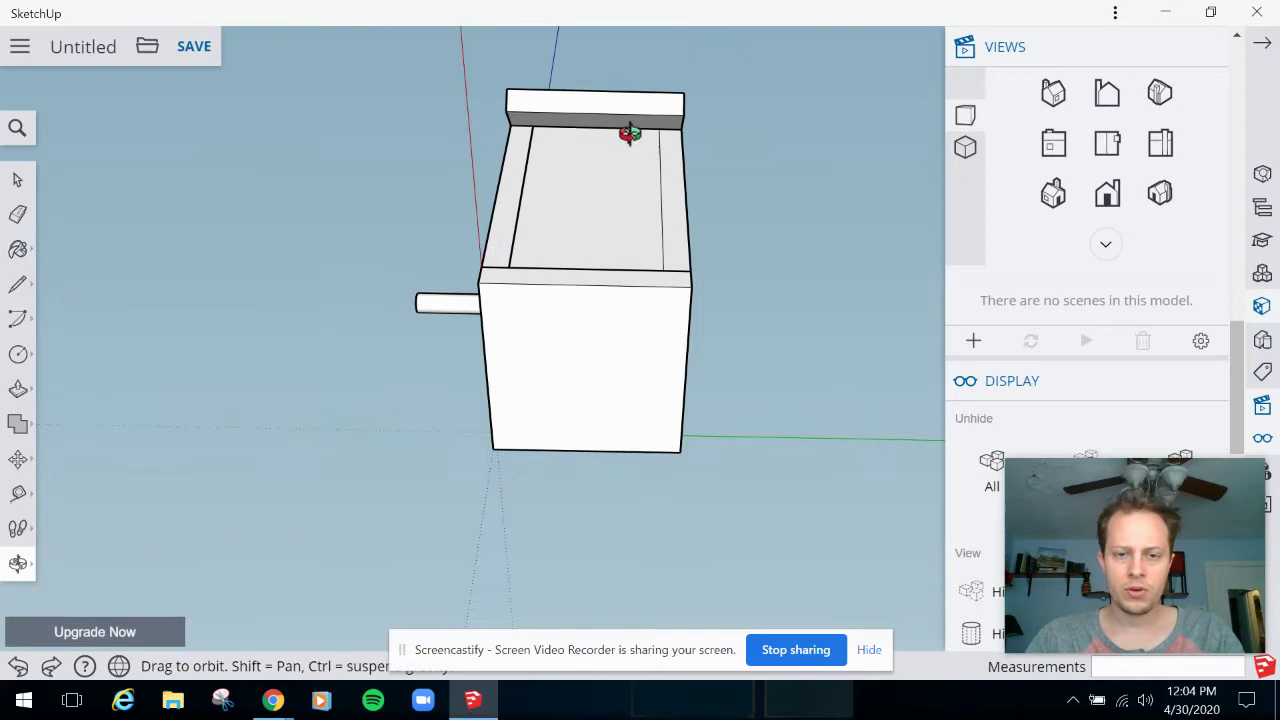
left_click_drag(583, 246, 614, 303, "shift")
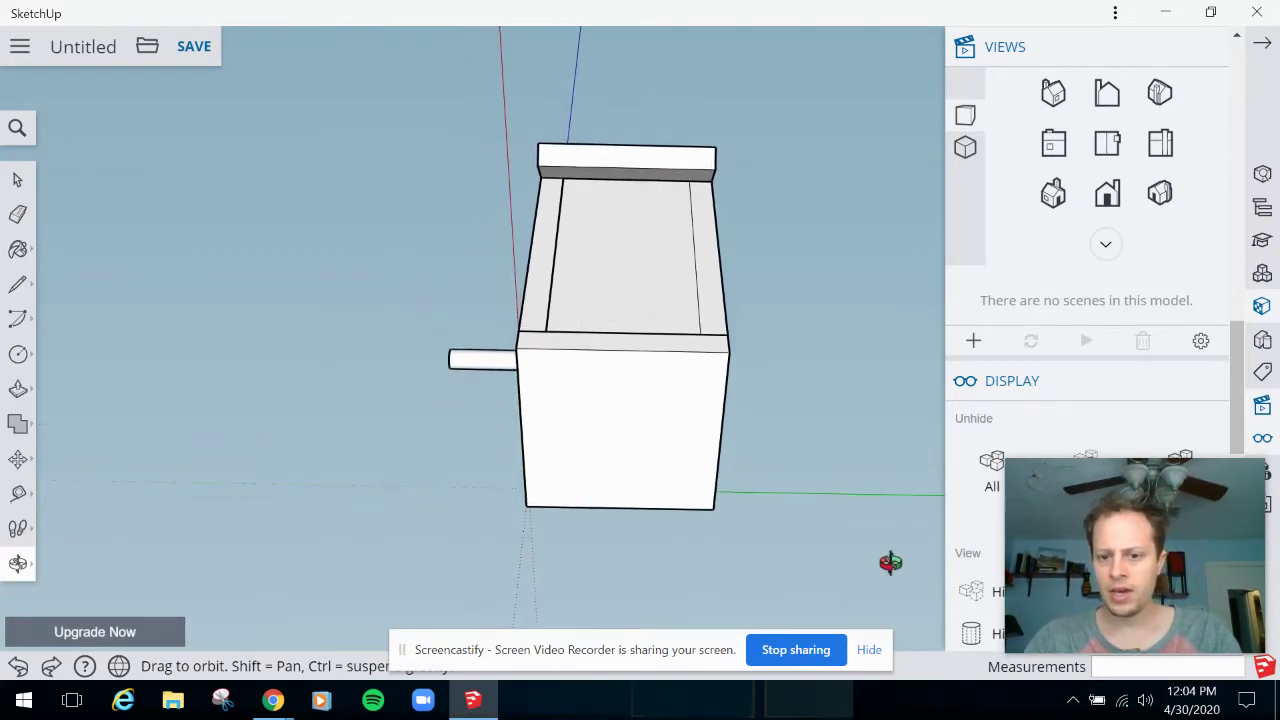
left_click(870, 650)
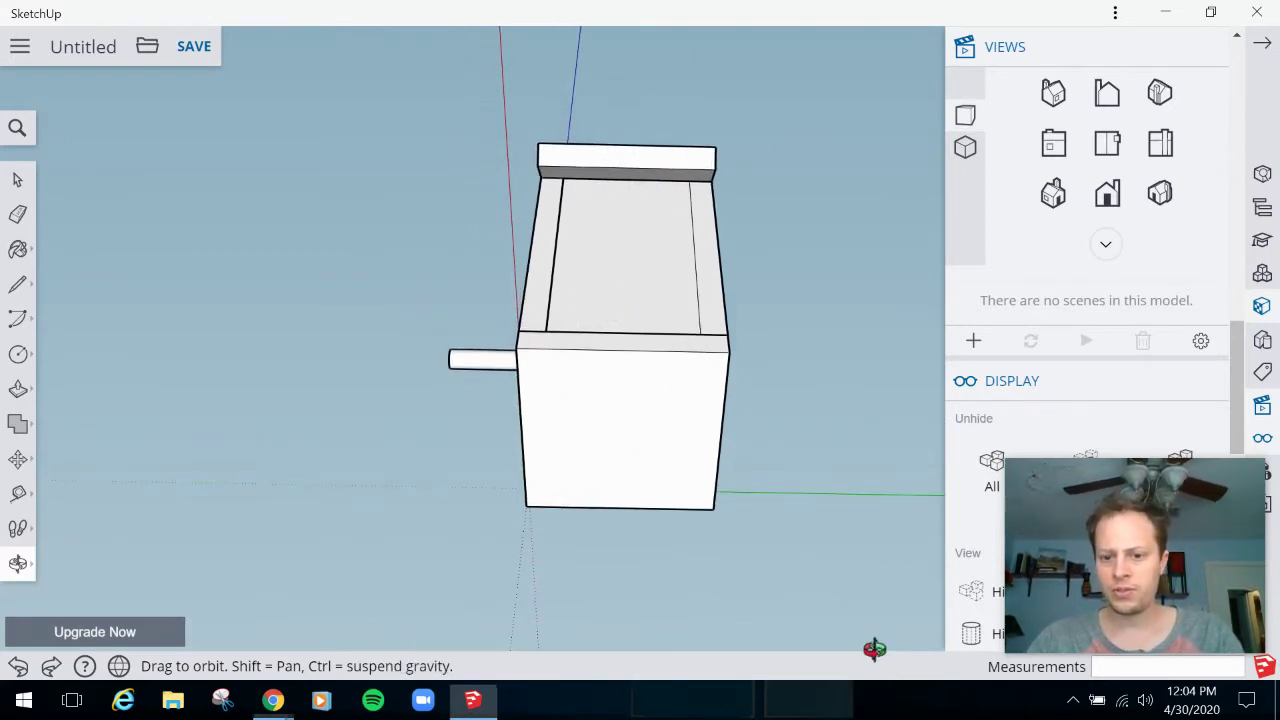
Hide the birdhouse's front panel
key("space")
left_click(625, 435)
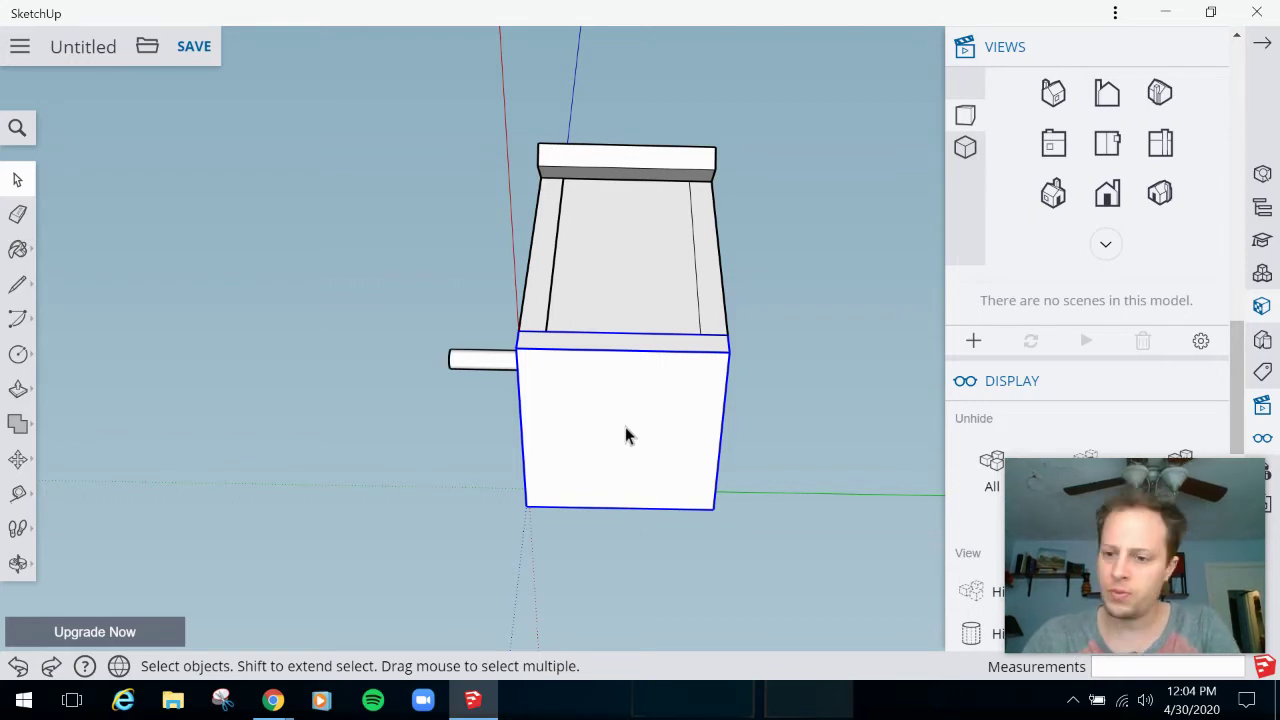
right_click(625, 435)
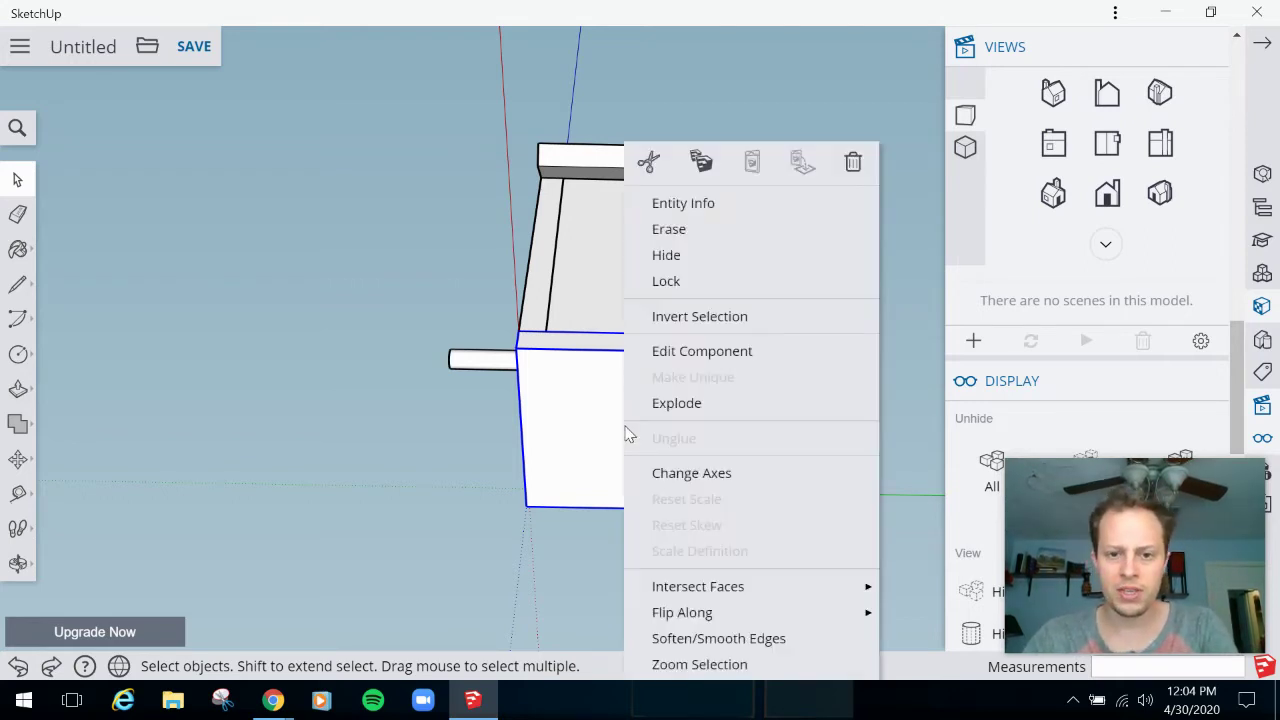
left_click(697, 259)
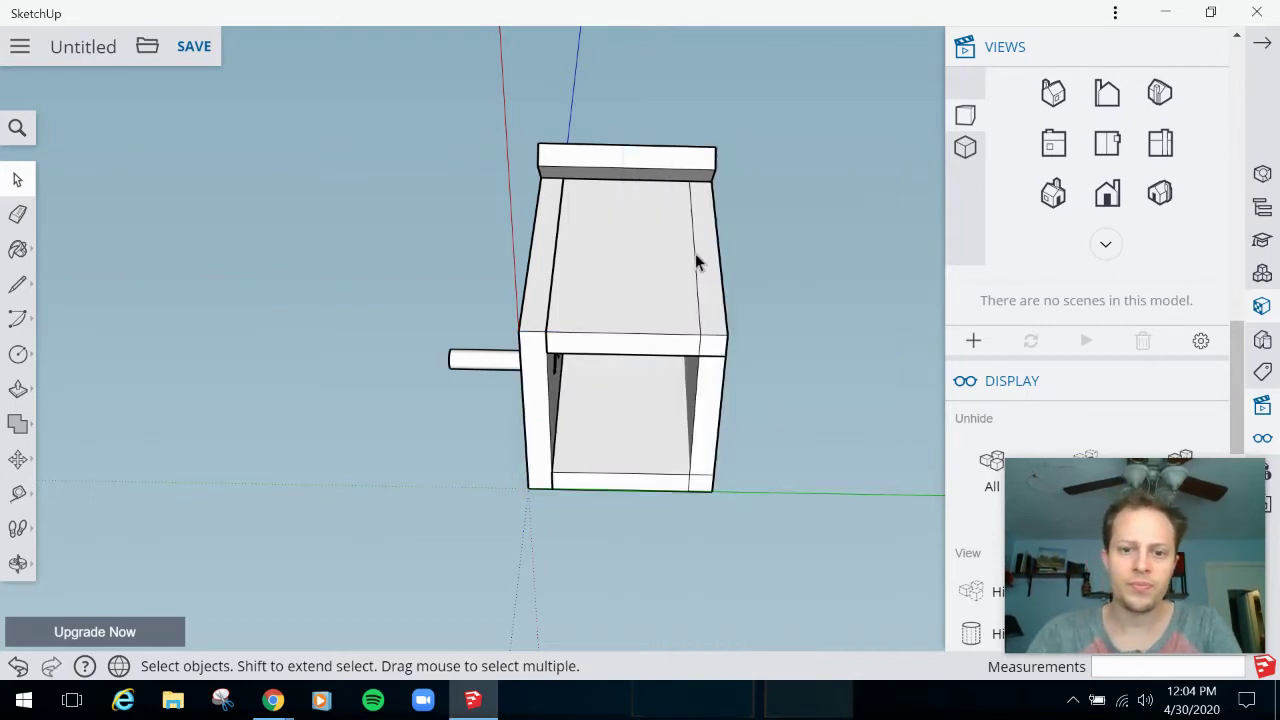
Tilt and zoom in, then select the left side, top and floor boards to inspect them
key("o")
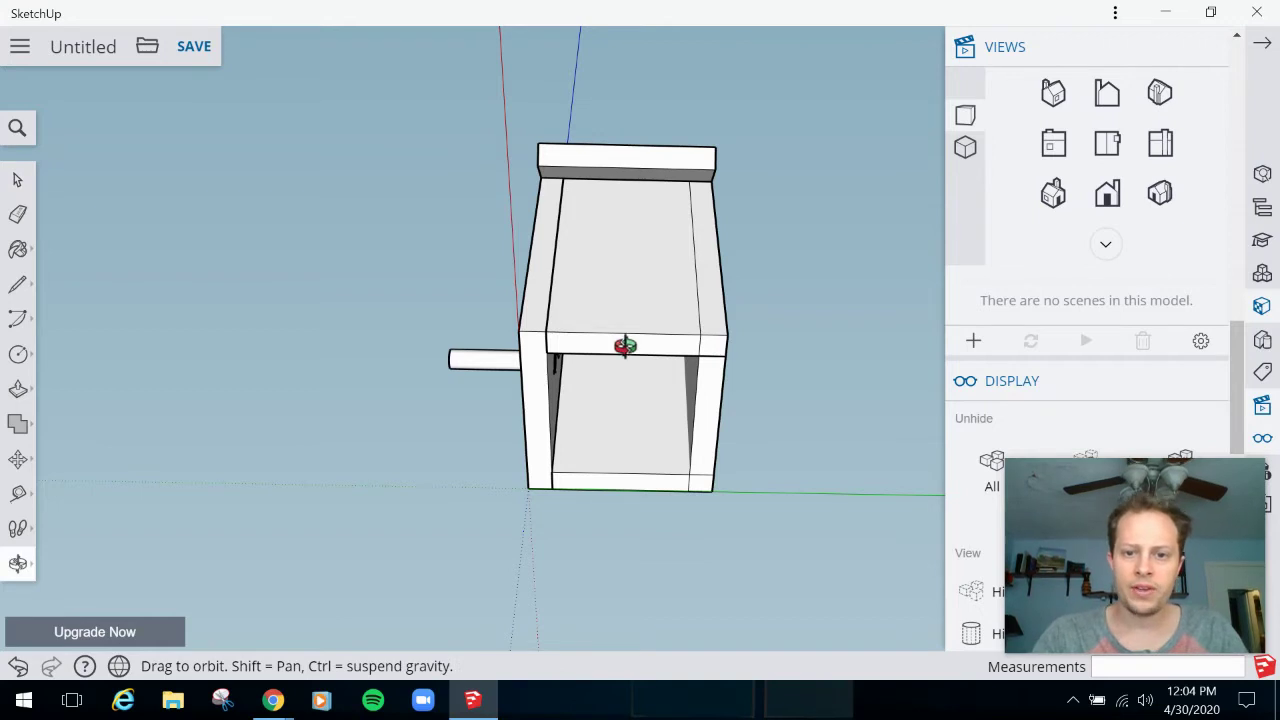
left_click_drag(629, 374, 649, 343)
scroll(647, 342, "up", 3)
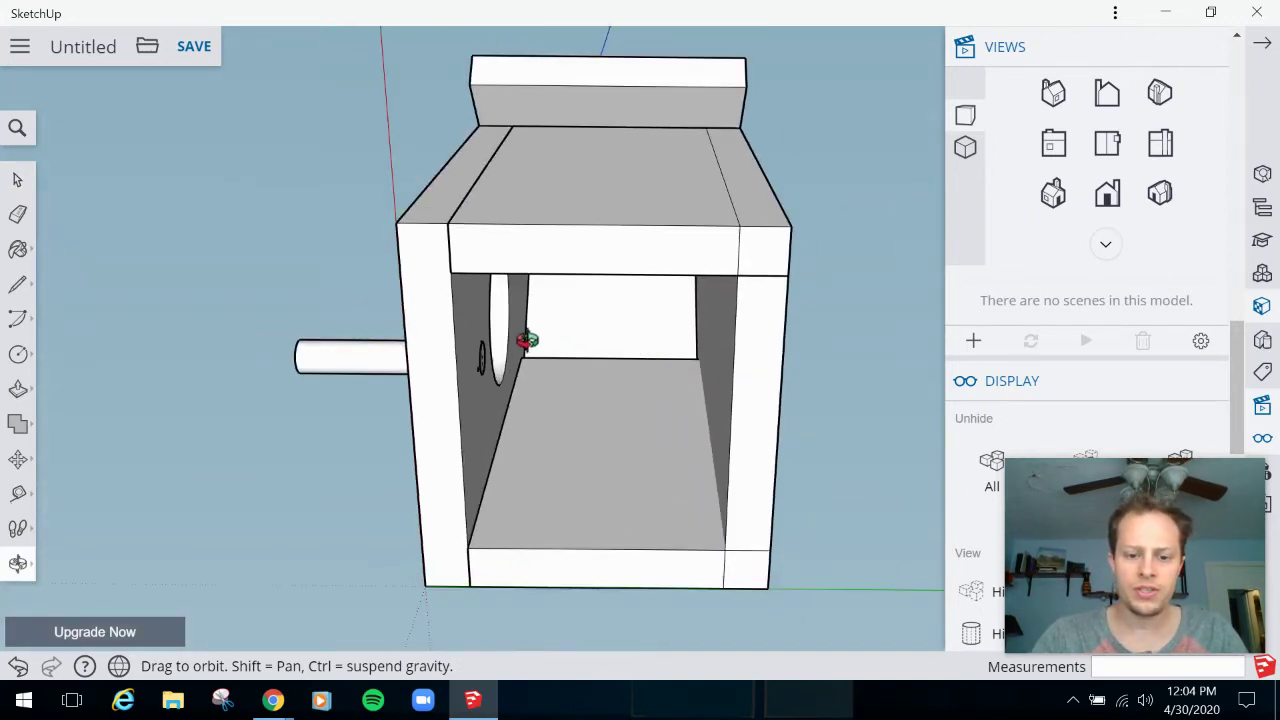
key("space")
left_click(436, 376)
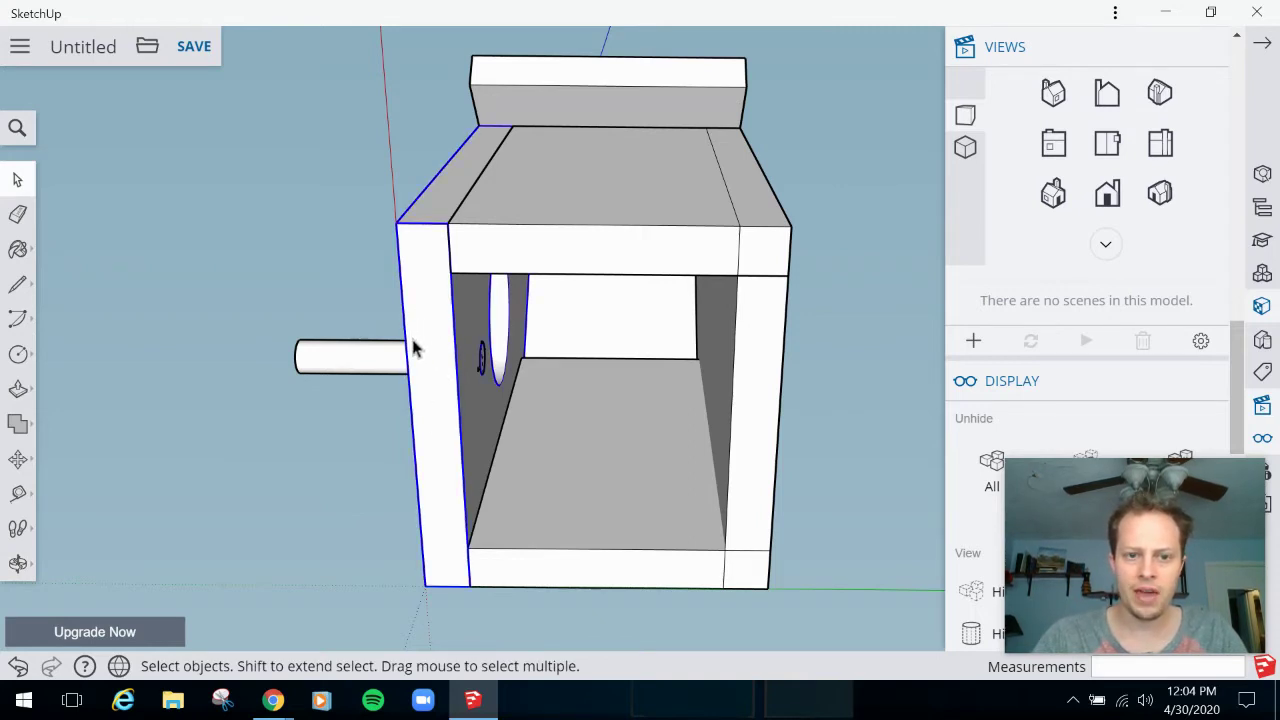
left_click(572, 248)
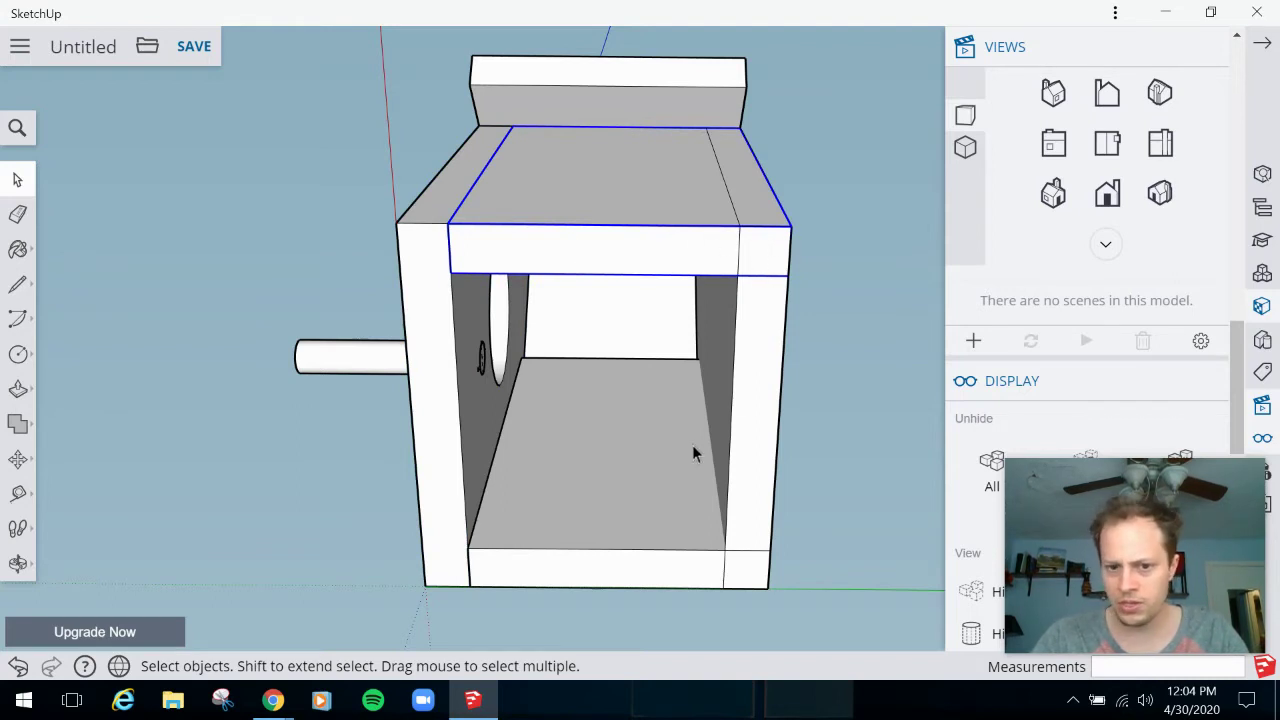
left_click(600, 568)
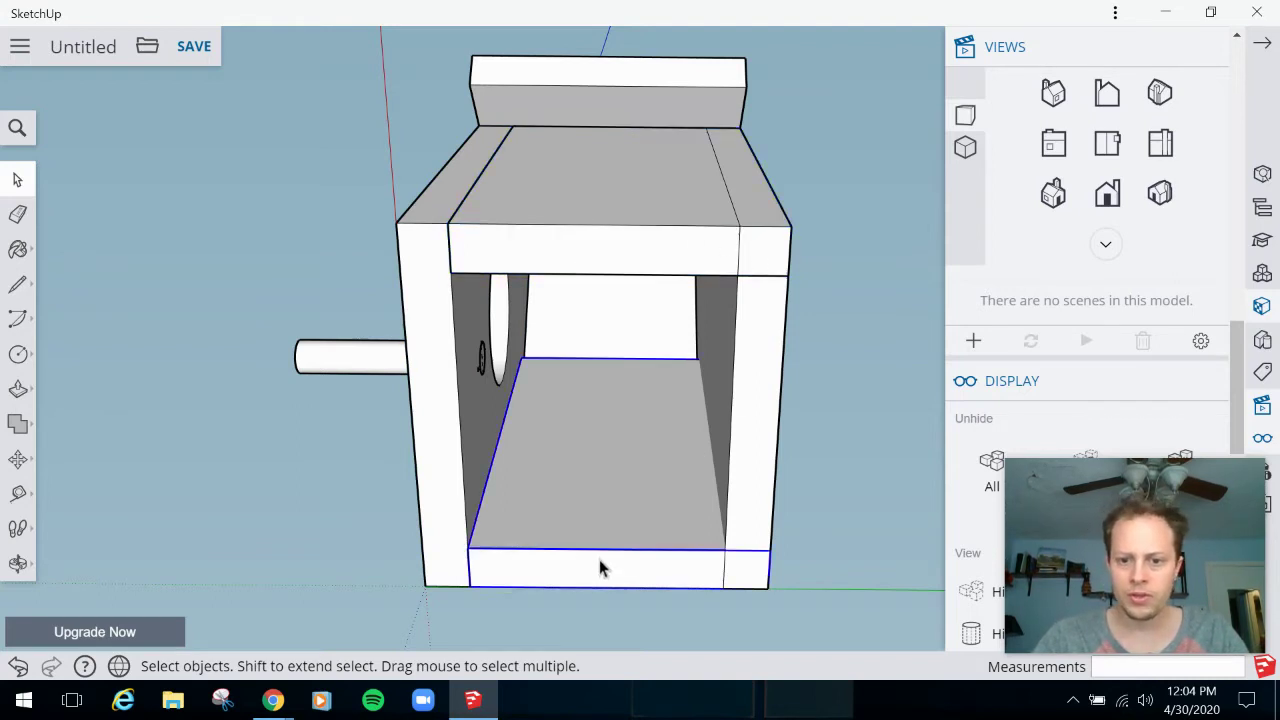
Move the right side board 15 mm outward, starting from the front panel's corner
left_click(747, 390)
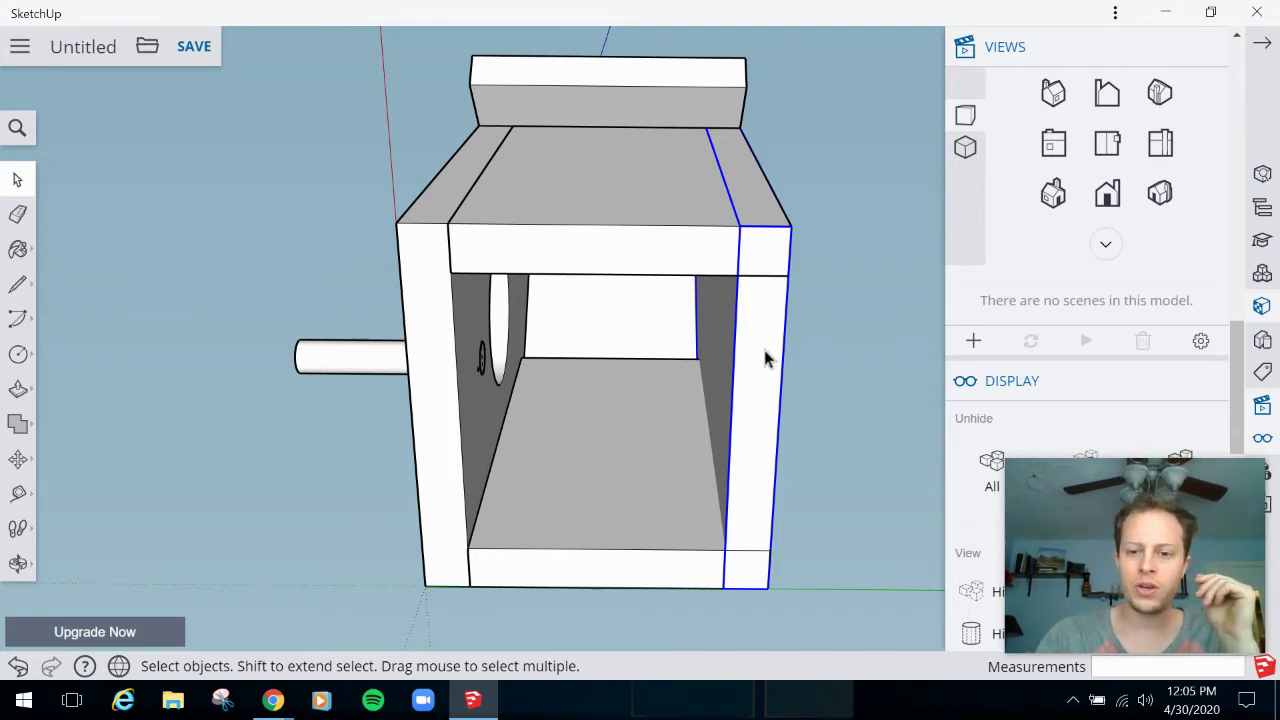
key("m")
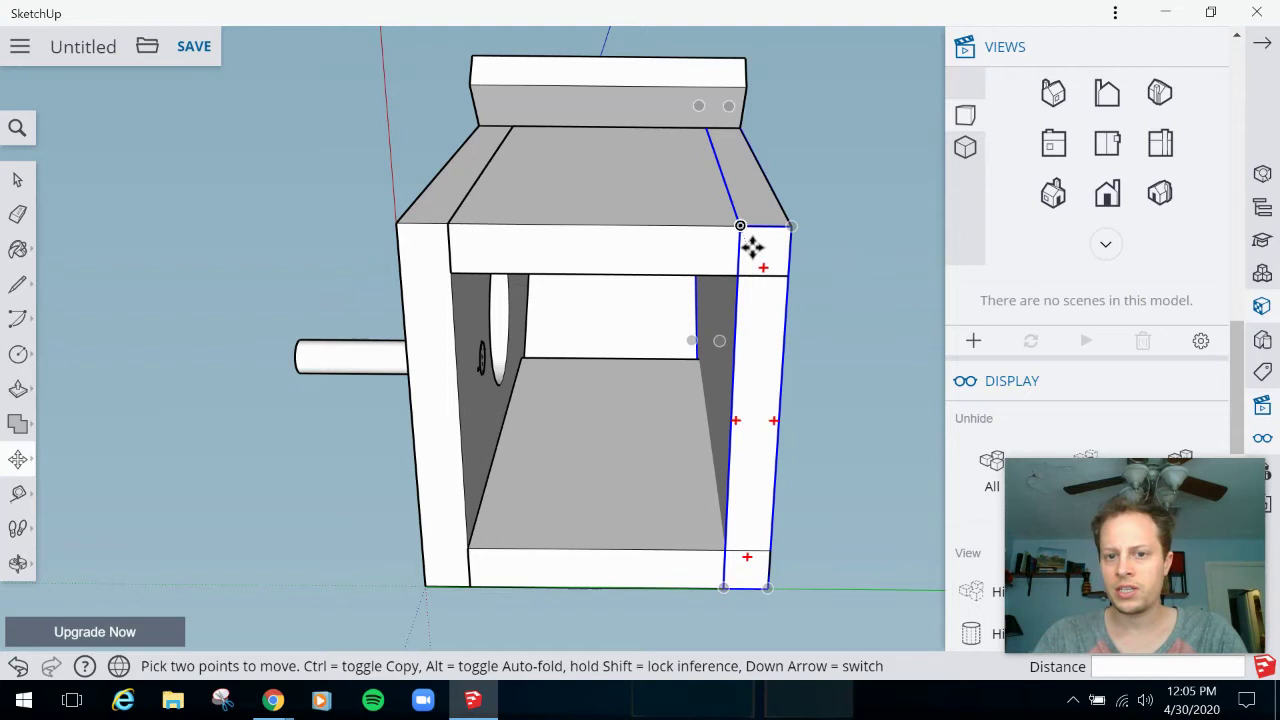
left_click(752, 246)
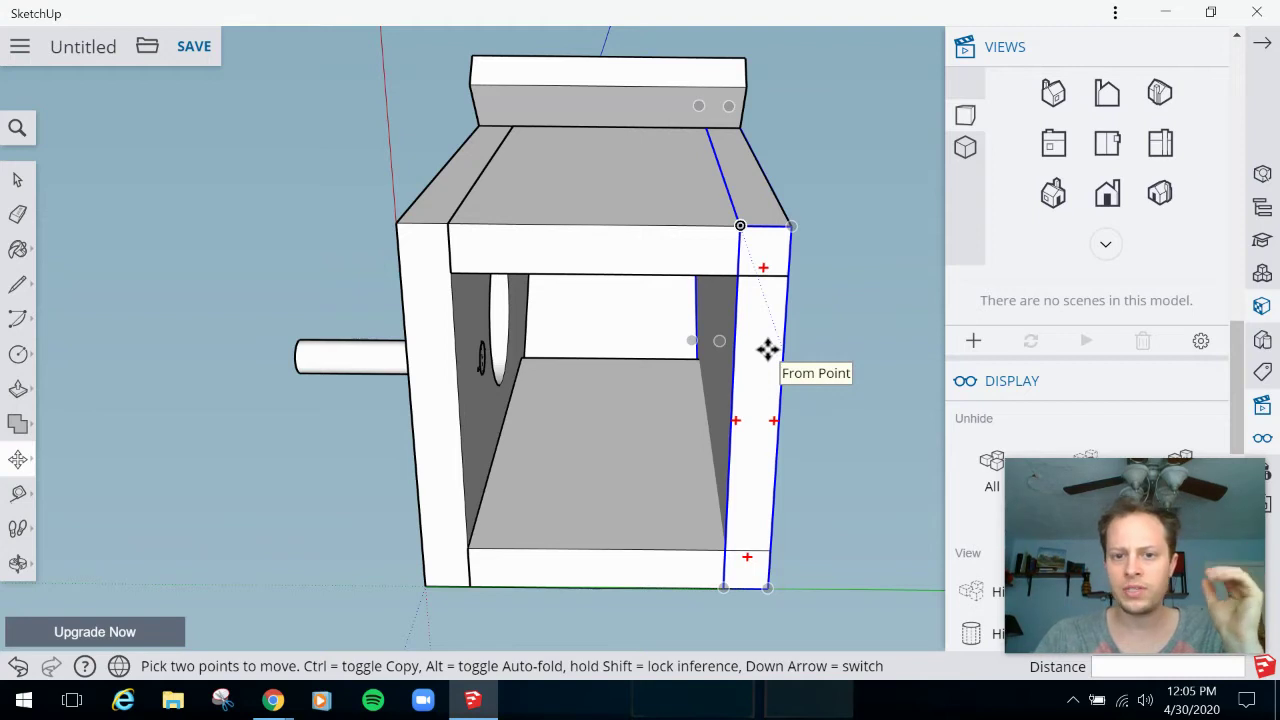
left_click(740, 226)
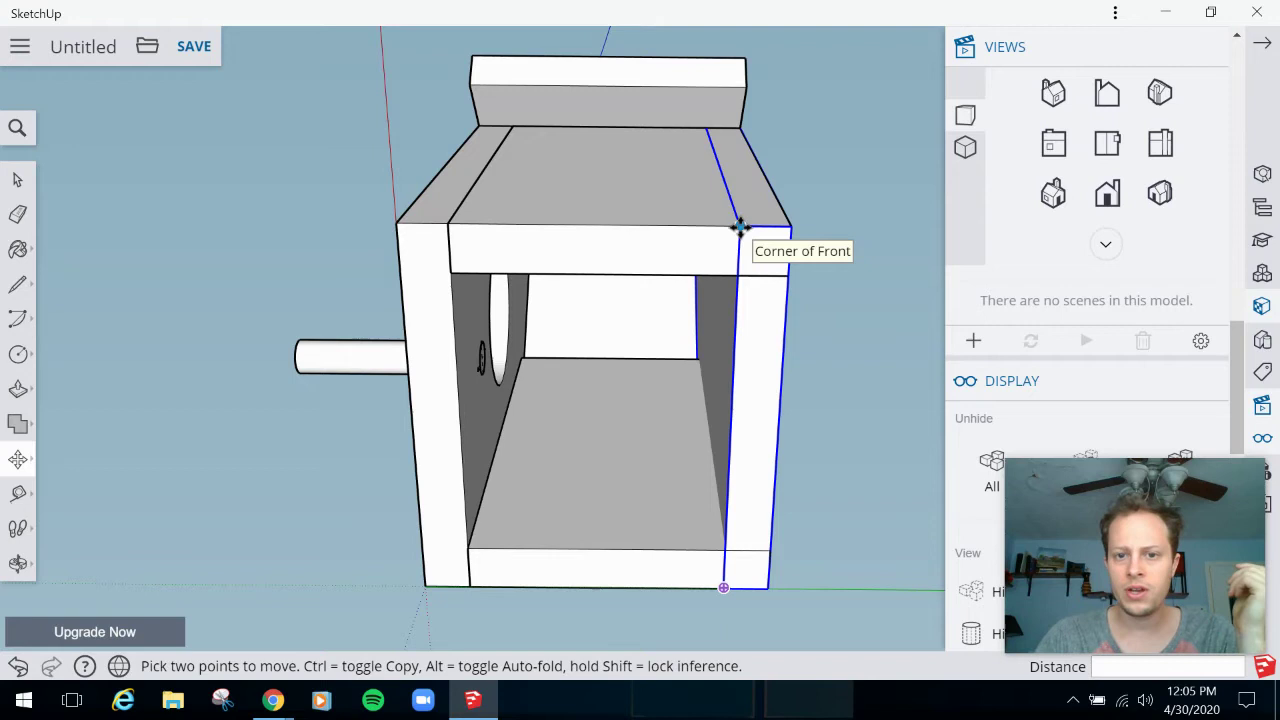
left_click(738, 226)
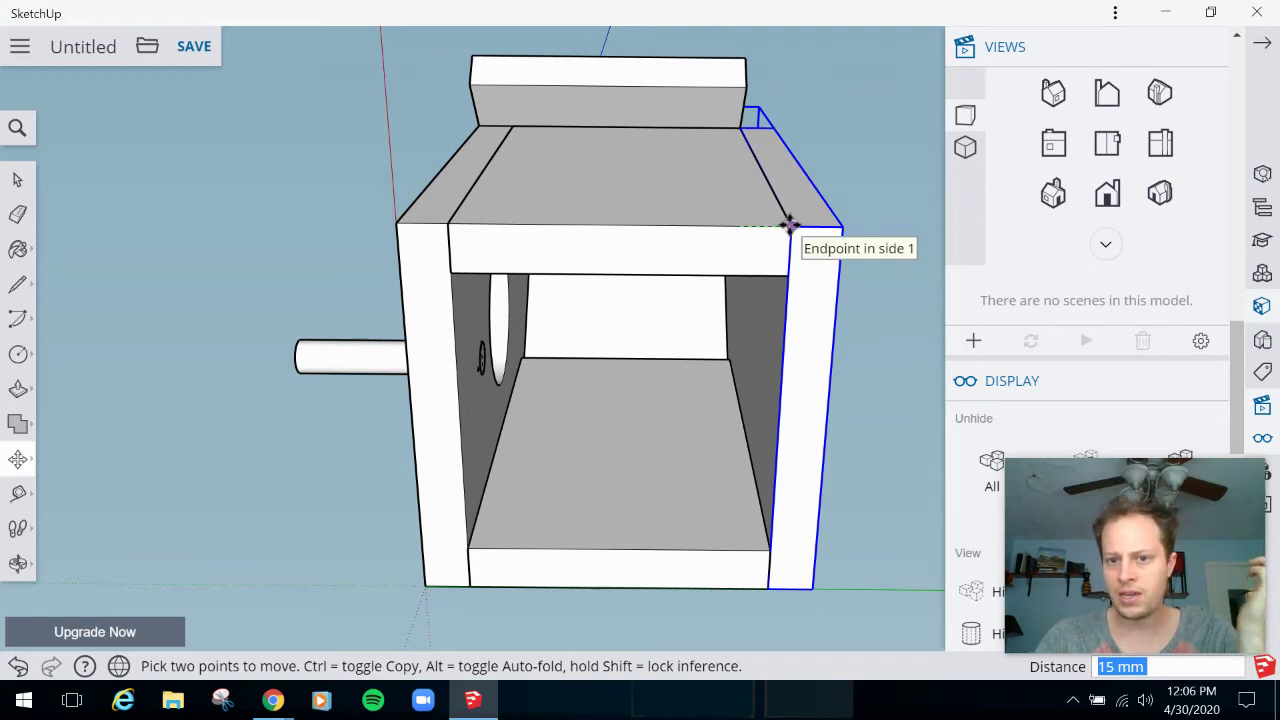
left_click(789, 225)
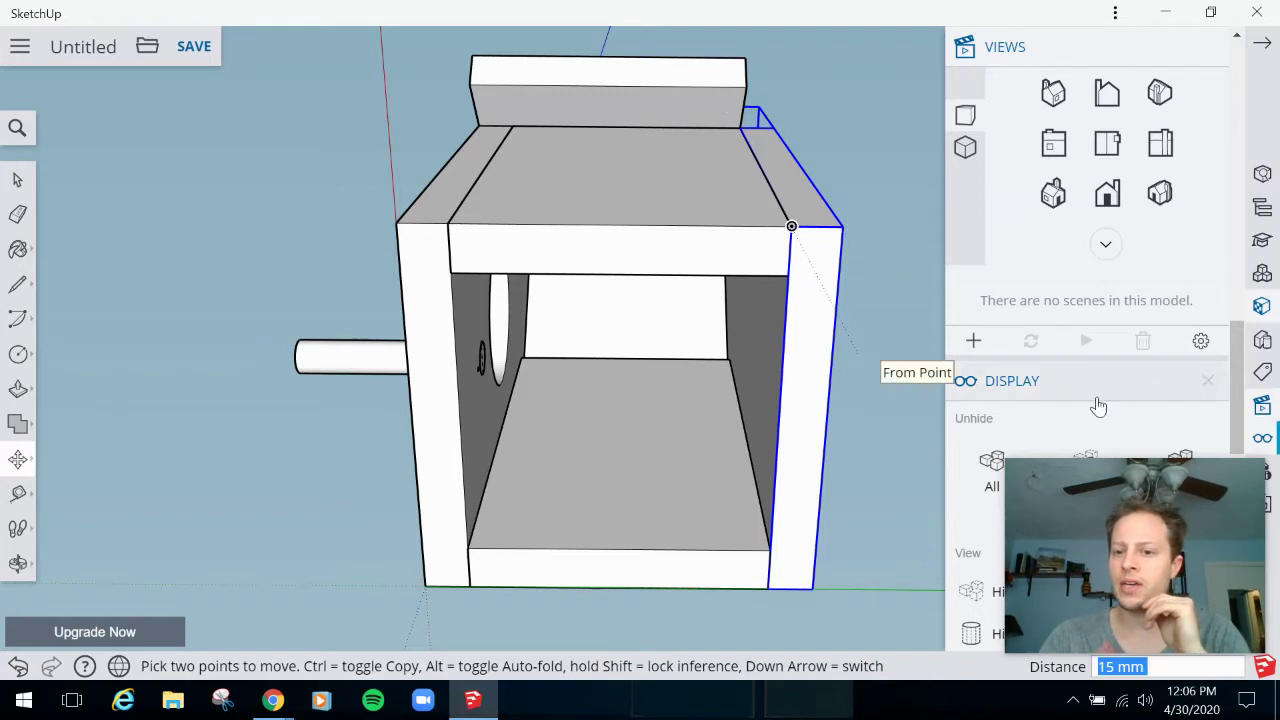
Unhide All to restore the front panel, check the underside, and clear the selection
scroll(1057, 408, "down", 2)
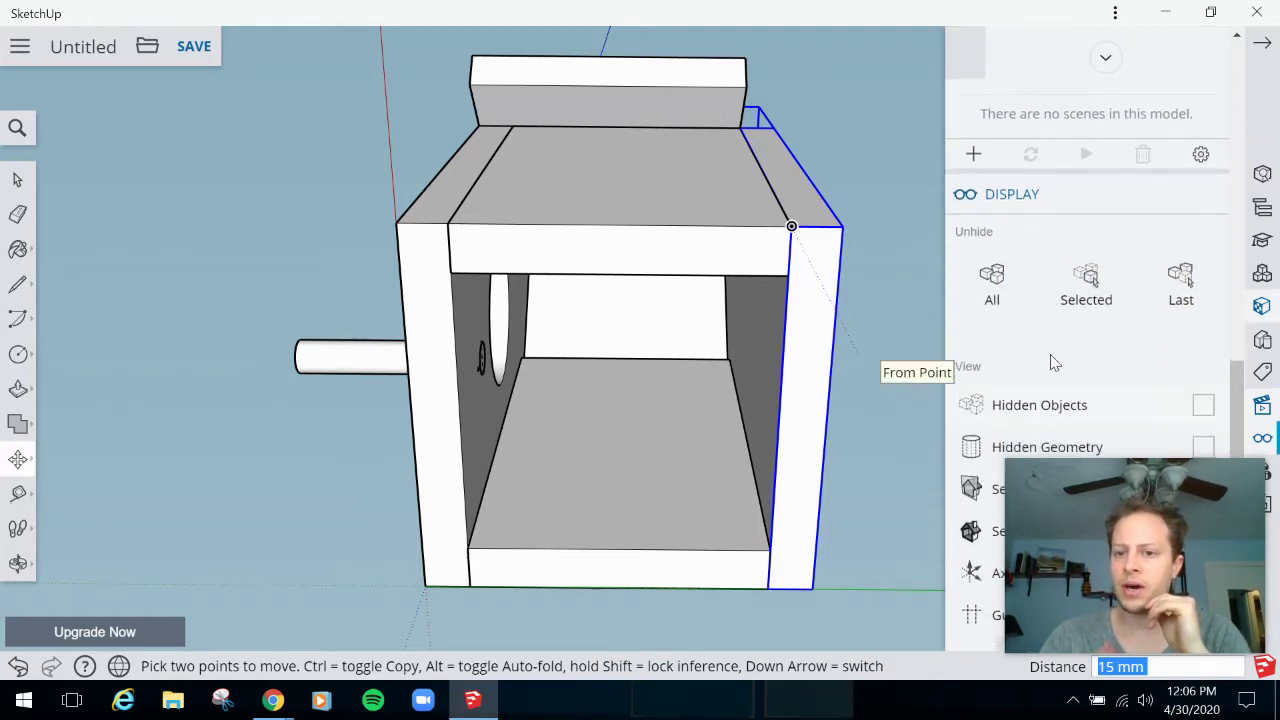
left_click(1003, 277)
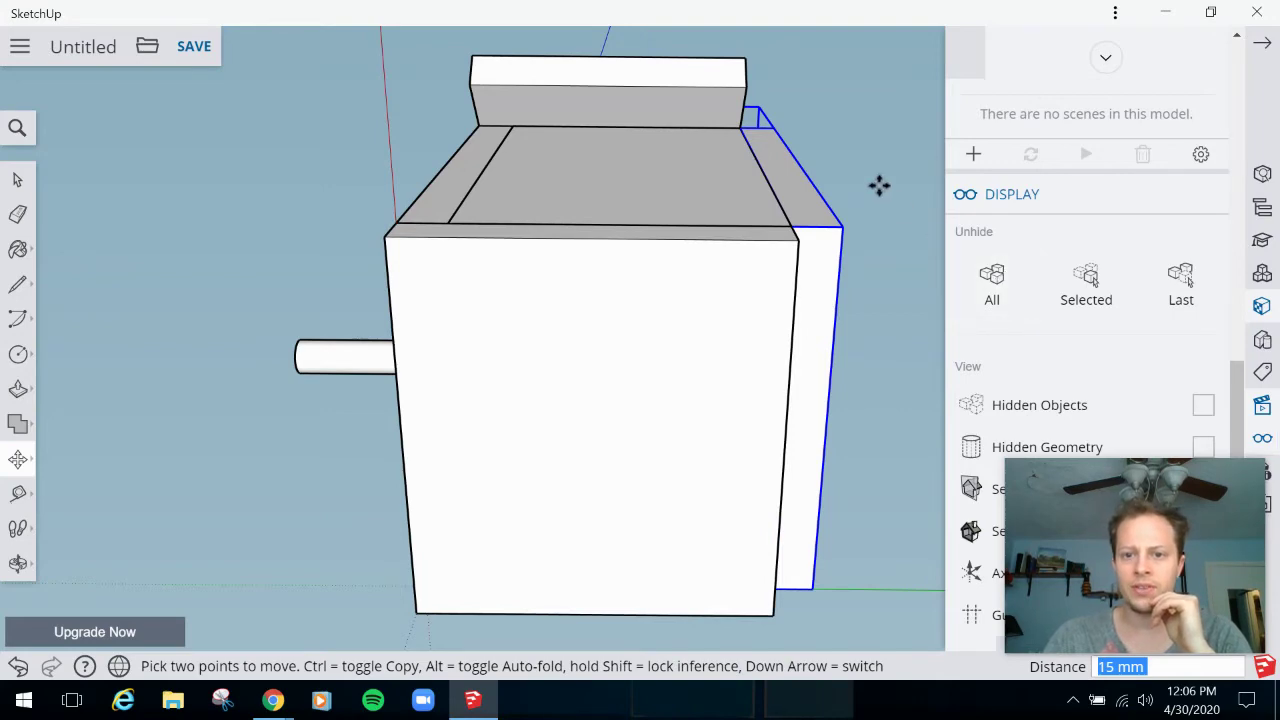
key("o")
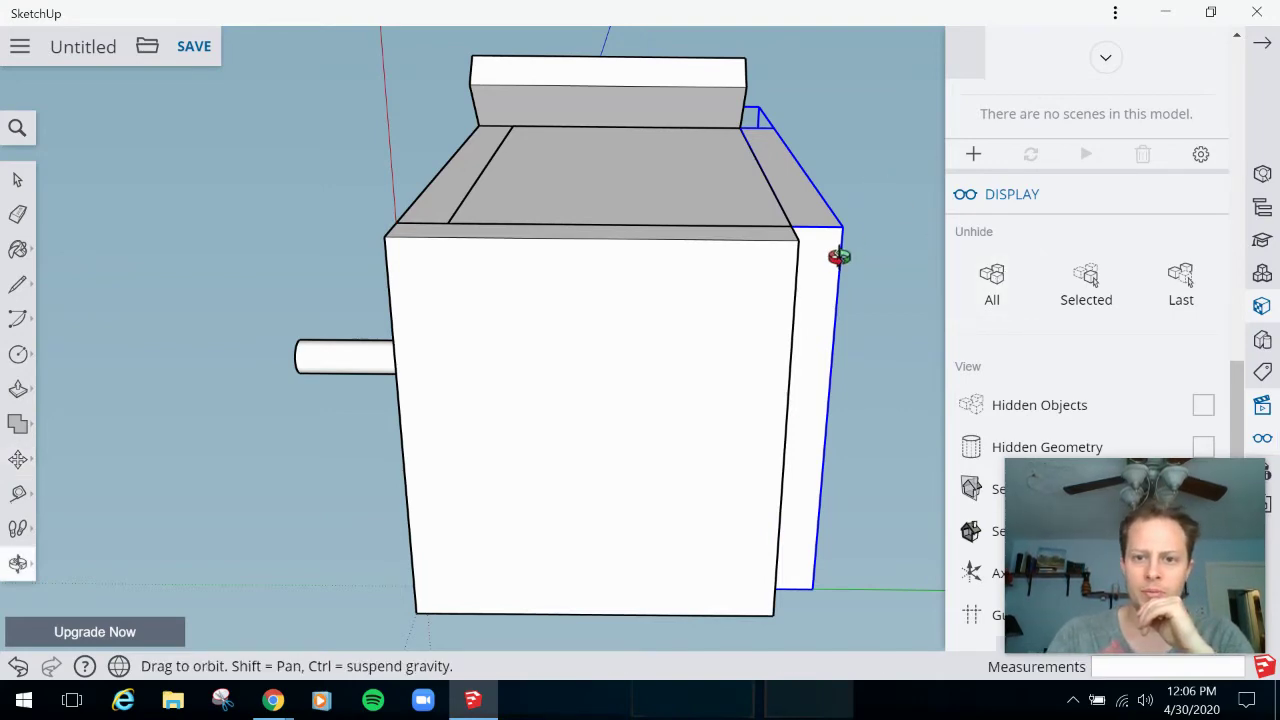
left_click_drag(837, 254, 667, 553)
scroll(667, 553, "up", 3)
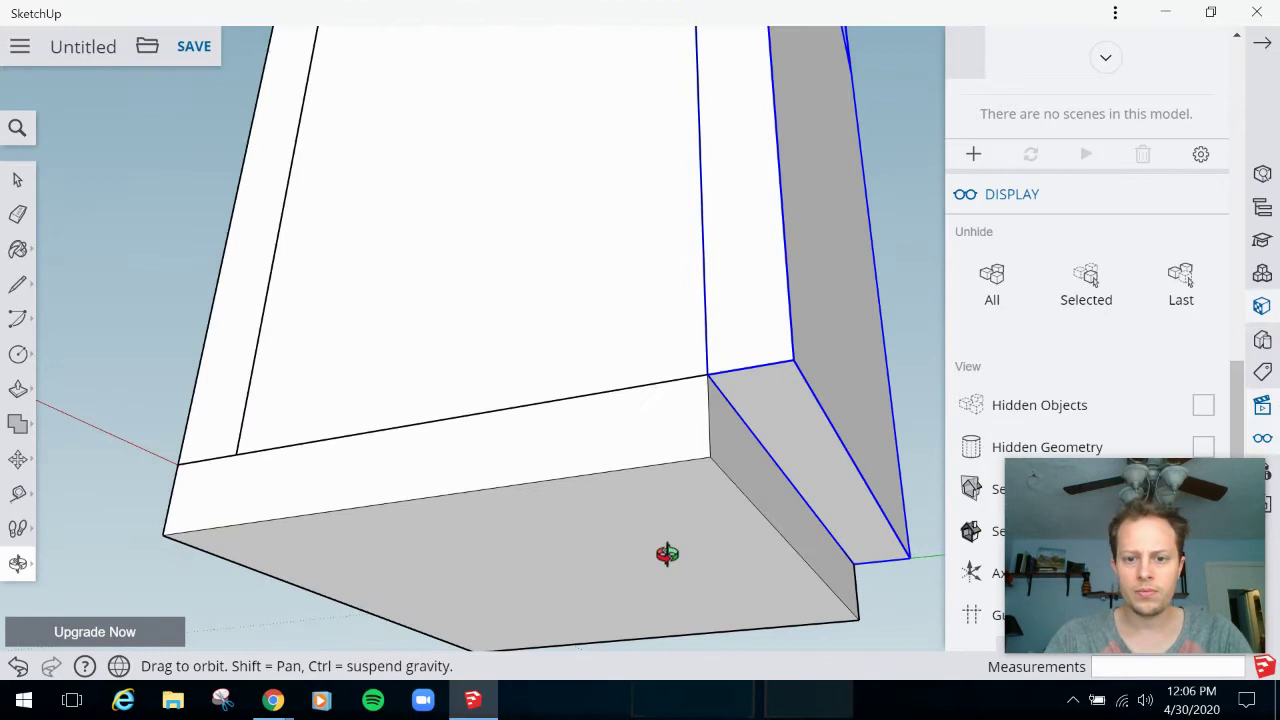
scroll(667, 553, "down", 6)
left_click_drag(824, 399, 842, 537)
key("space")
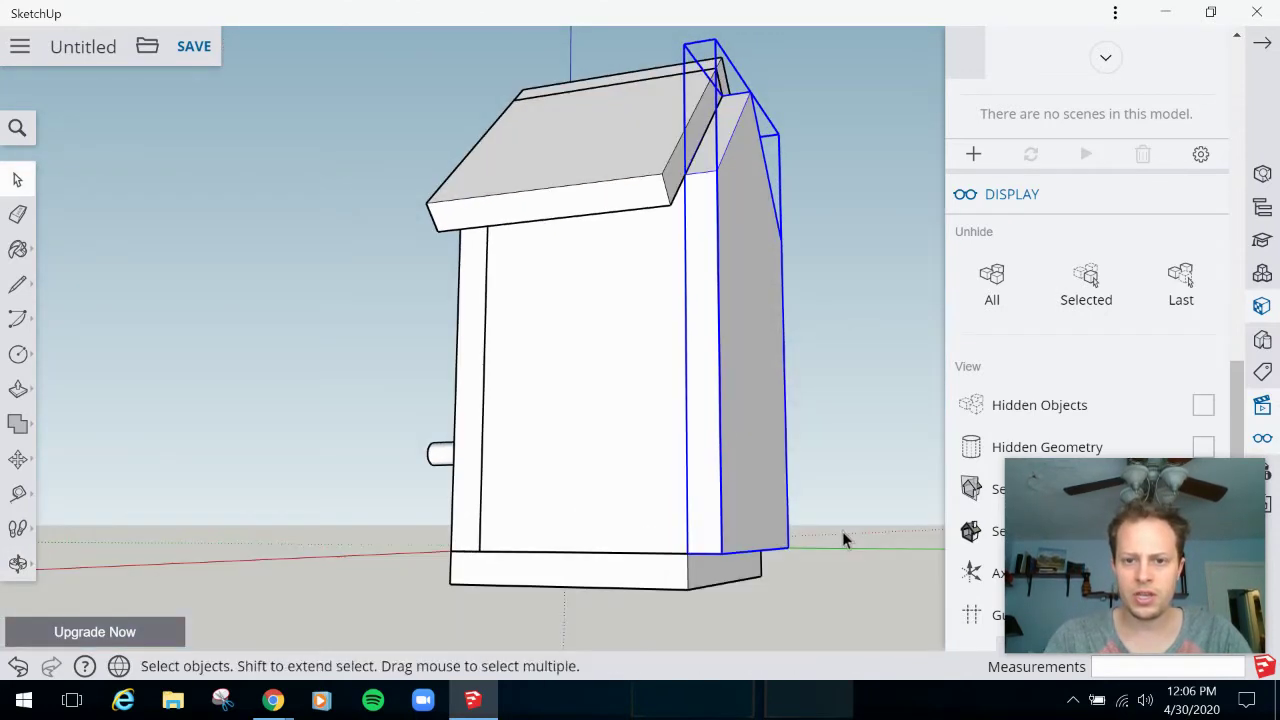
left_click(844, 352)
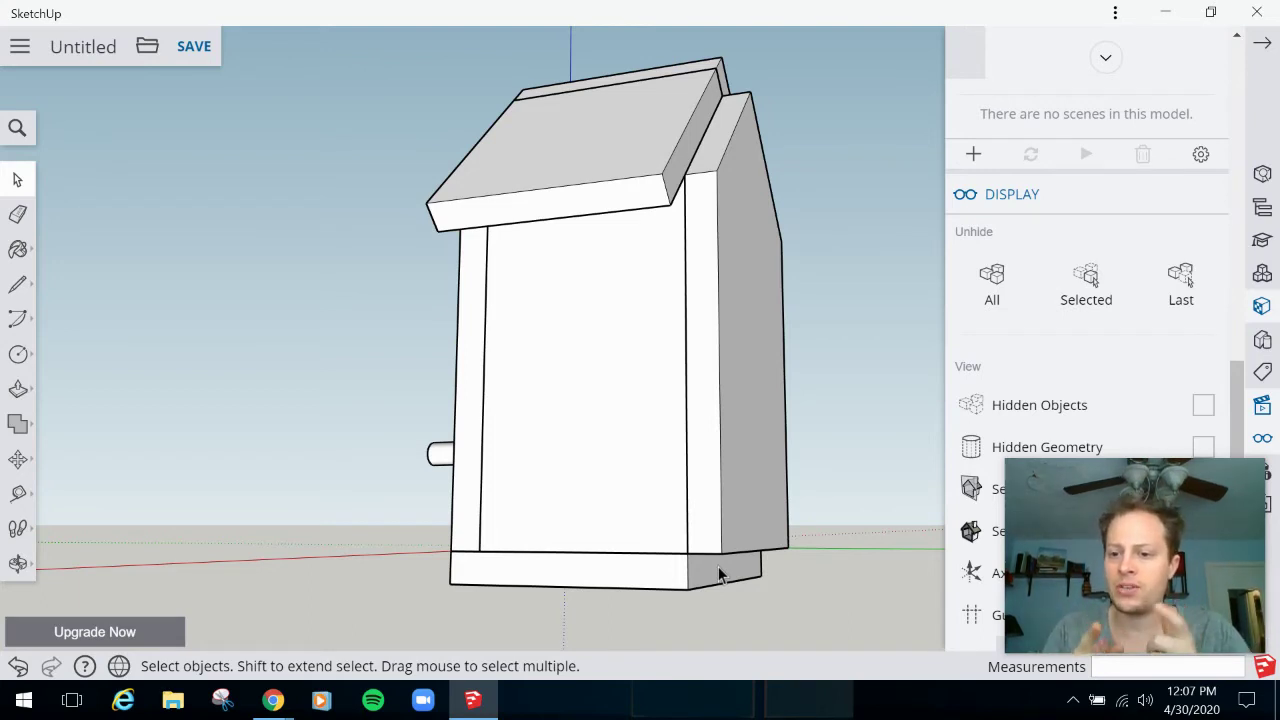
Open the base board group for editing
left_click(719, 574)
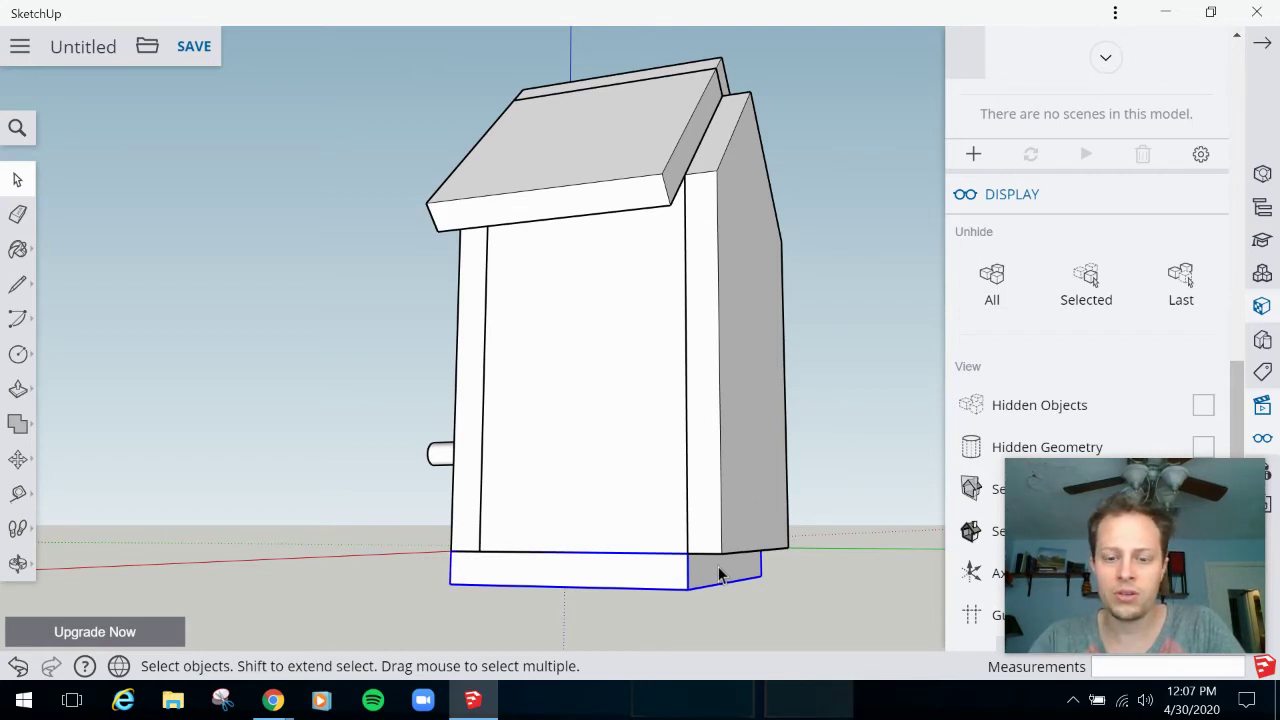
double_click(718, 572)
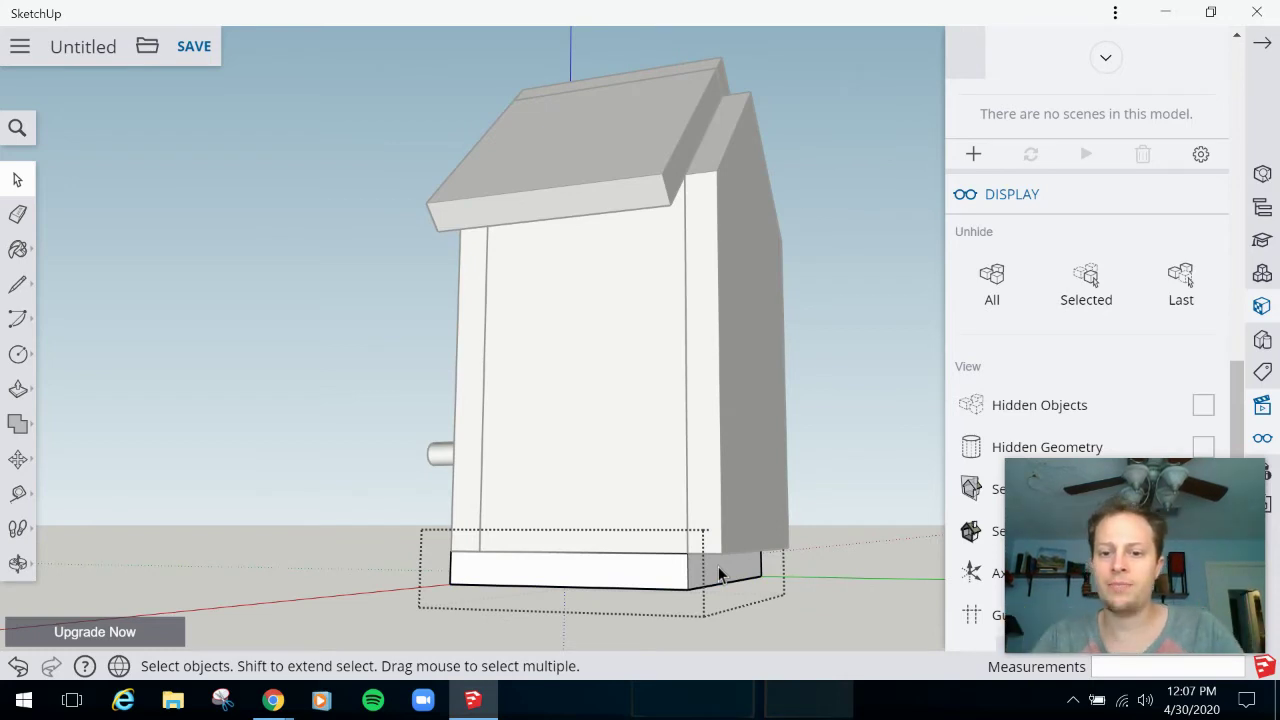
left_click(804, 550)
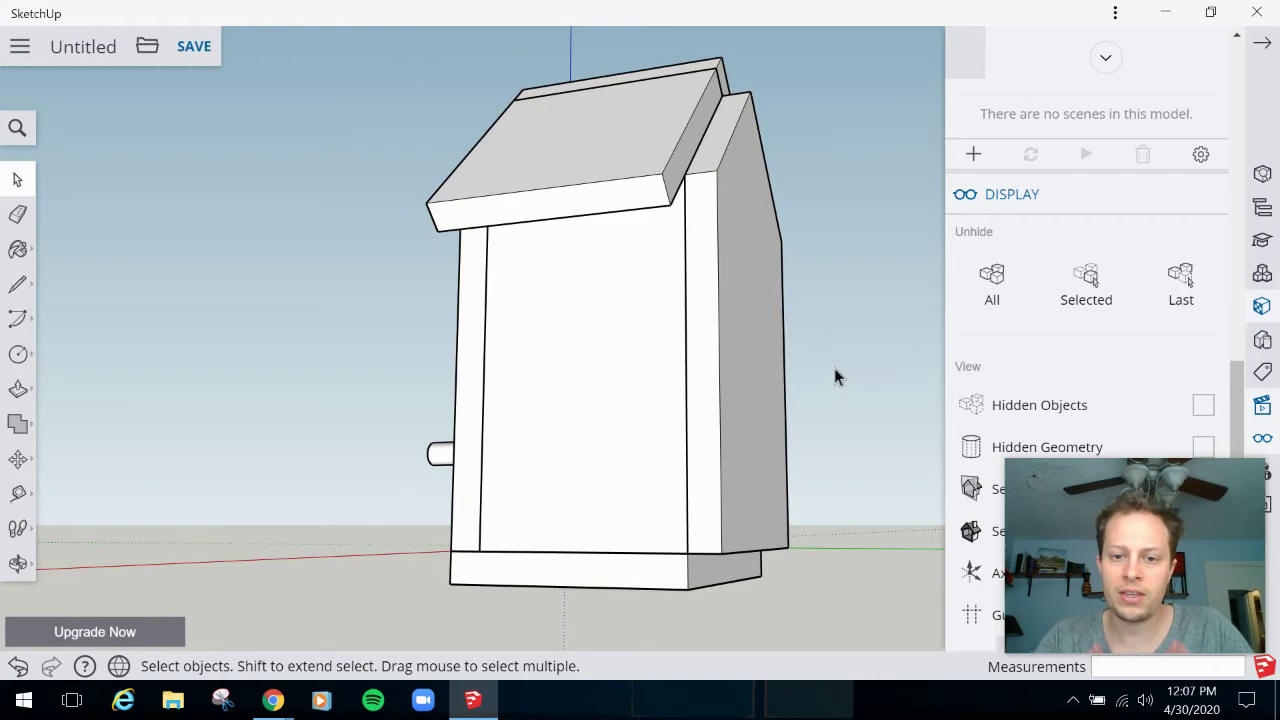
left_click(658, 120)
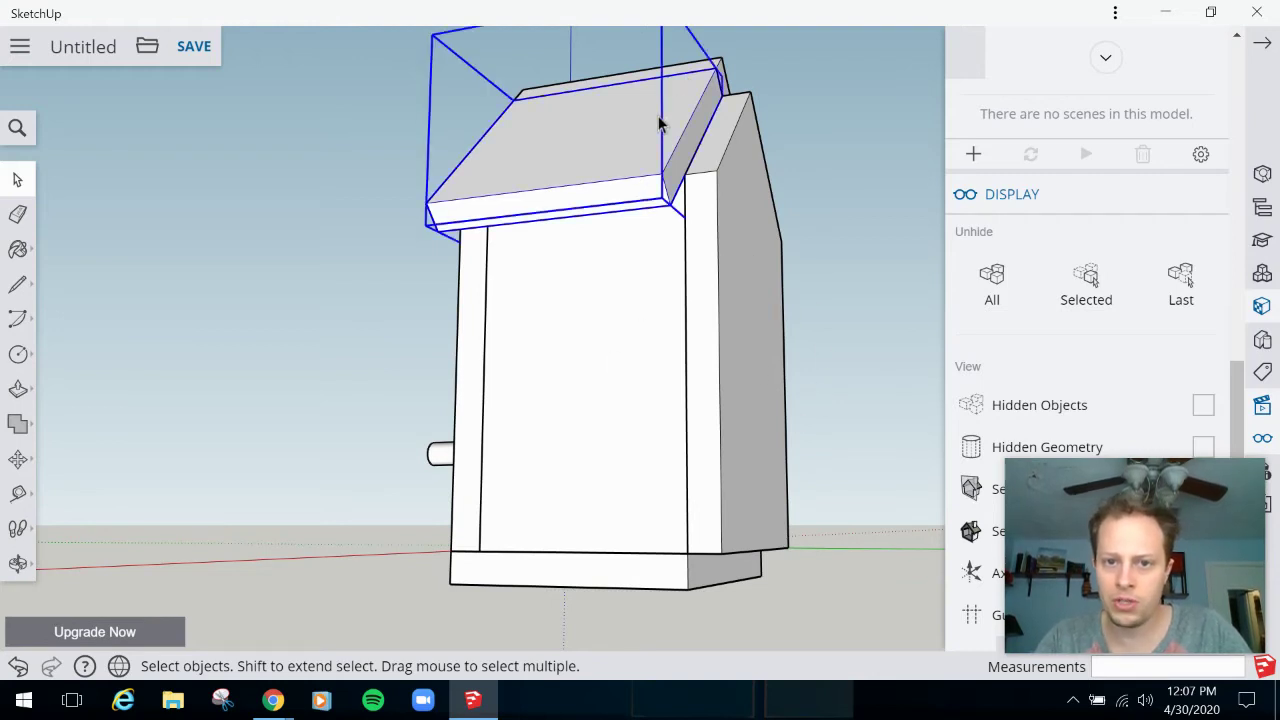
left_click(655, 582)
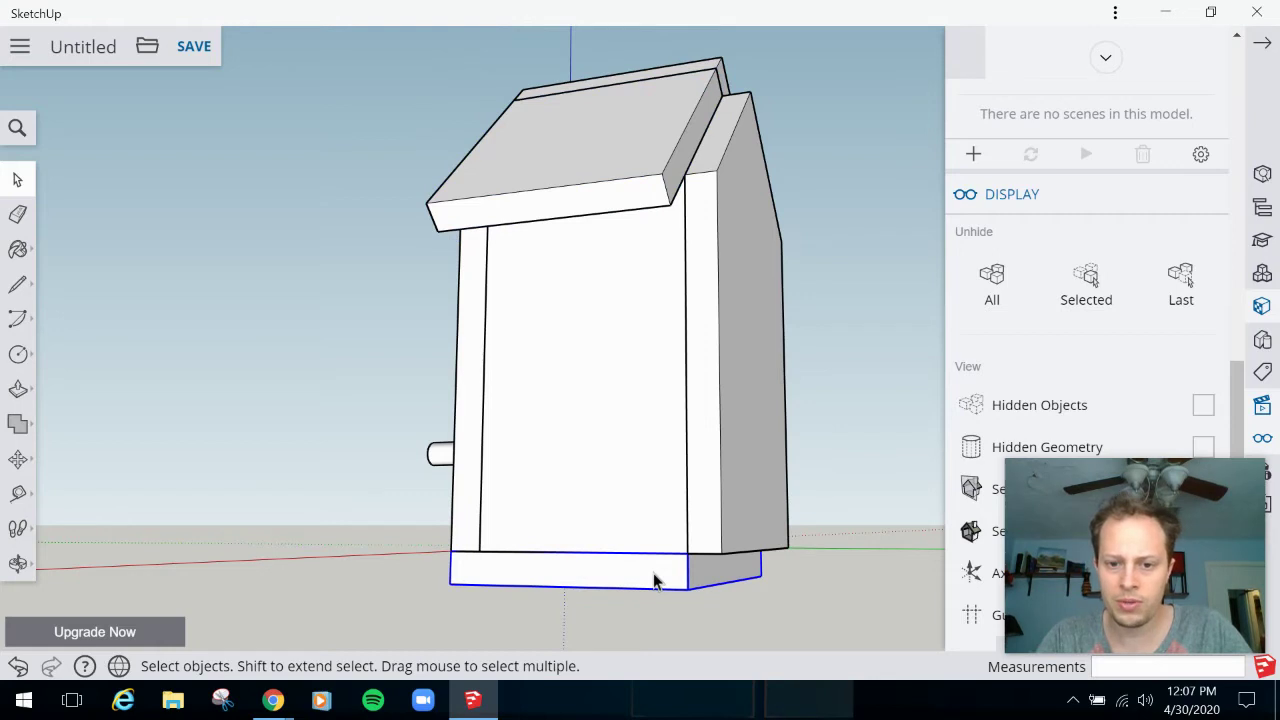
double_click(655, 582)
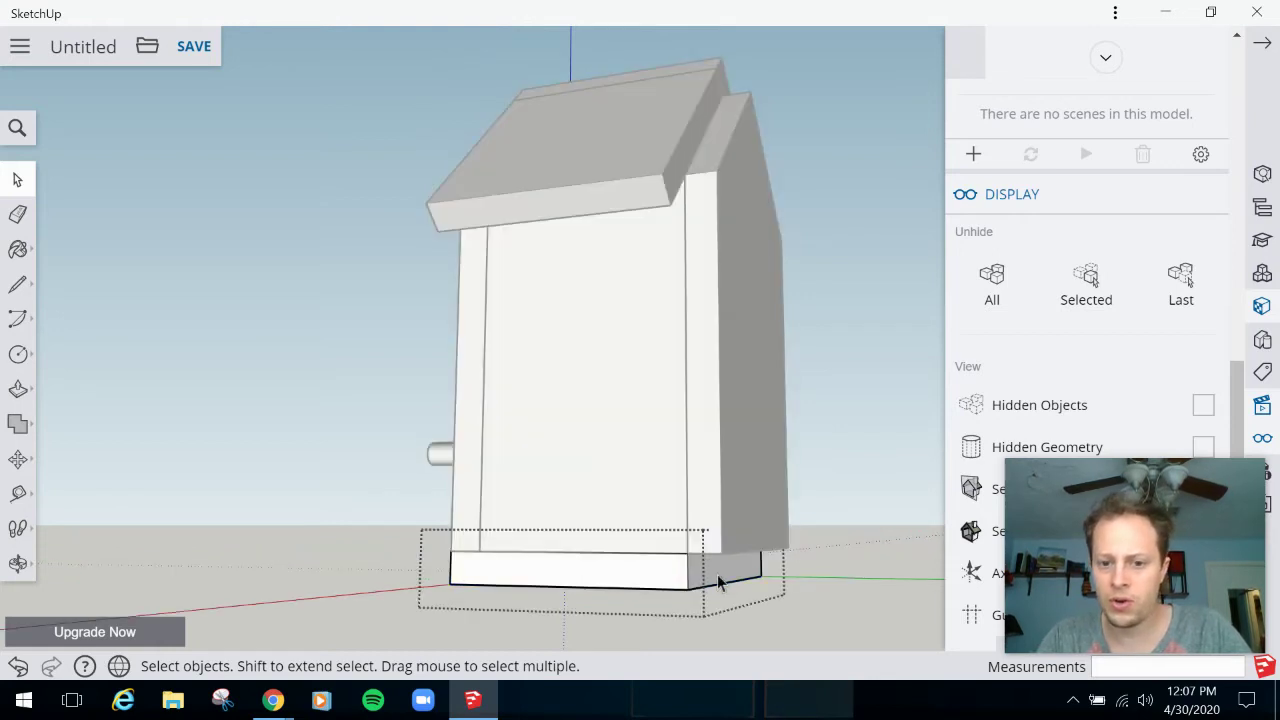
Push/pull the base board's side face out 15 mm and orbit to check it
key("p")
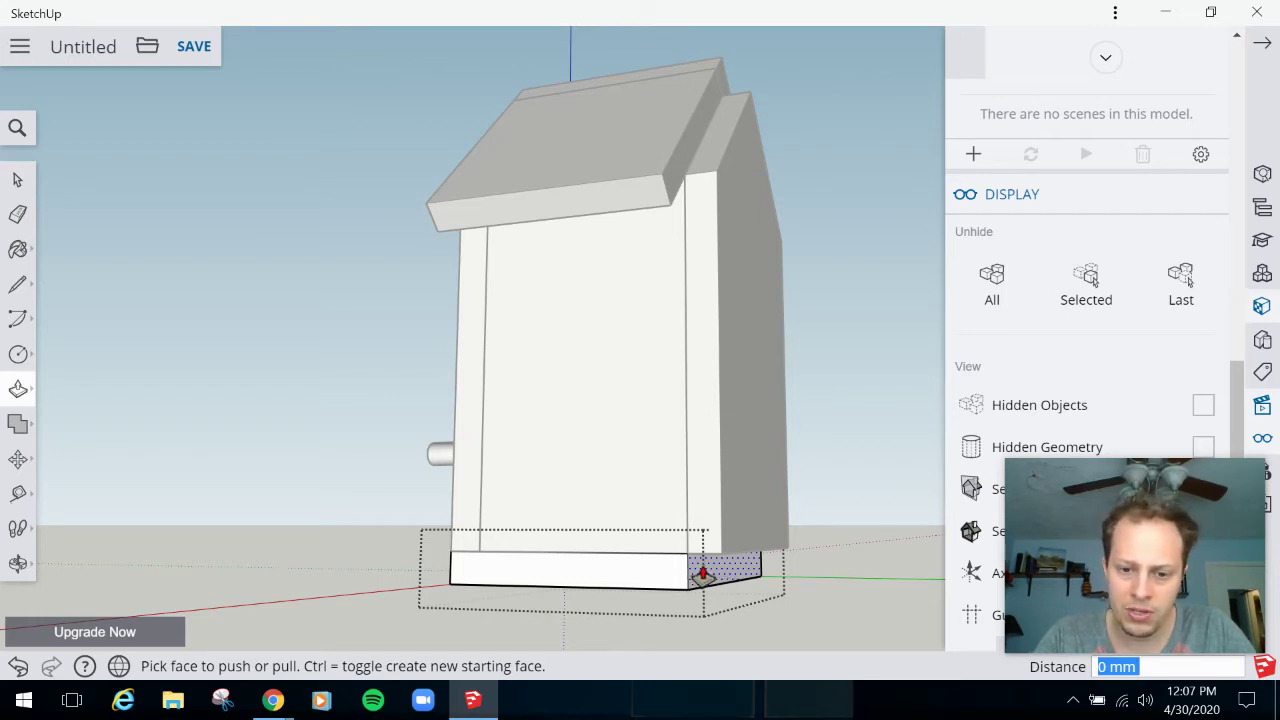
left_click(703, 573)
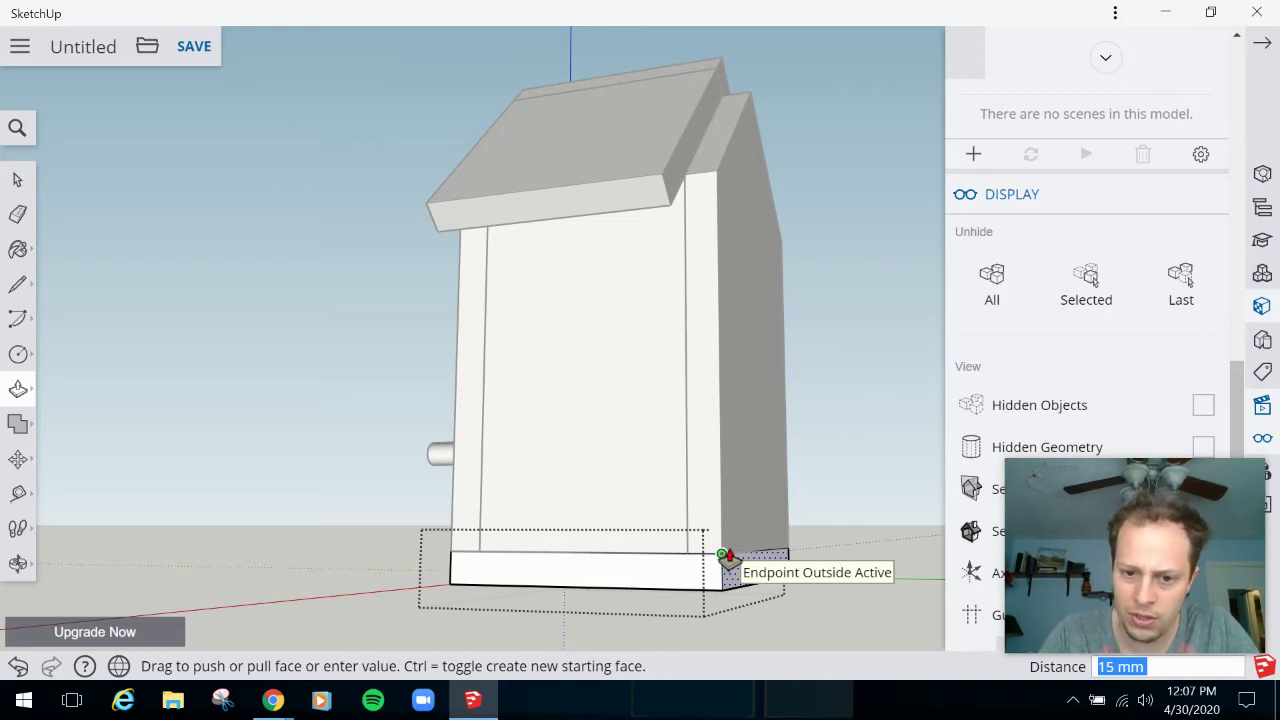
left_click(729, 556)
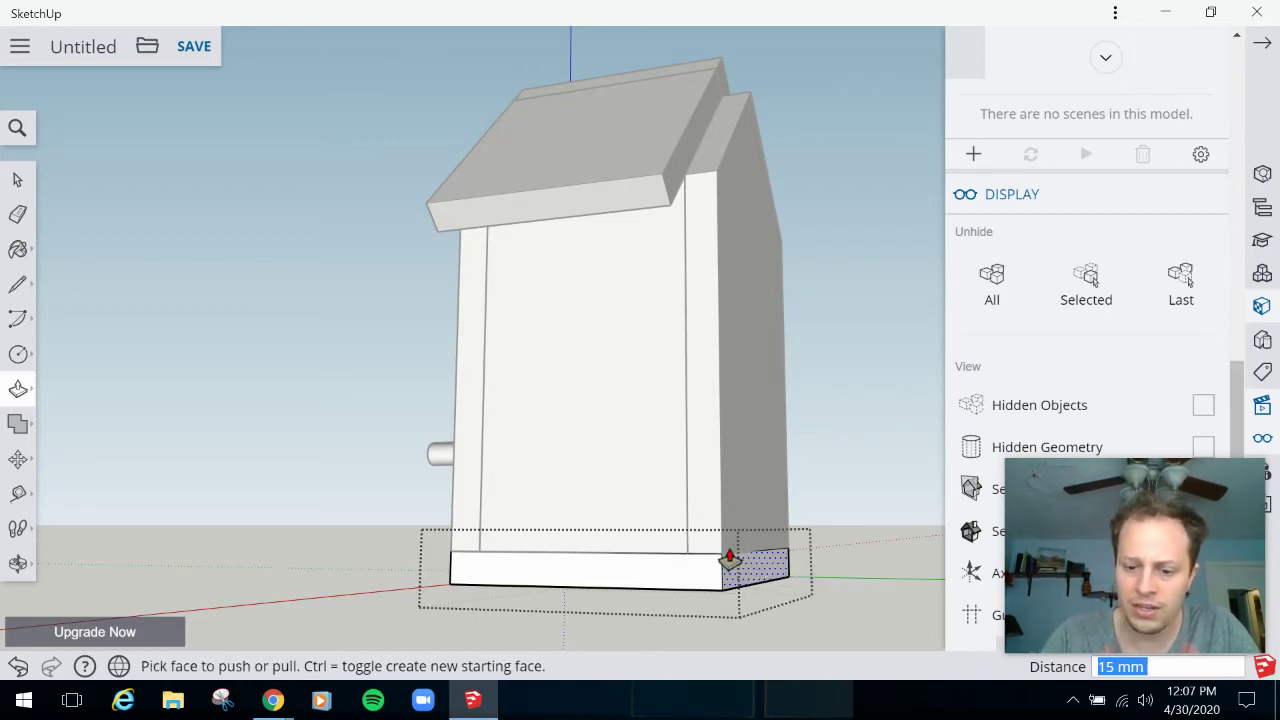
key("o")
left_click_drag(814, 482, 945, 452)
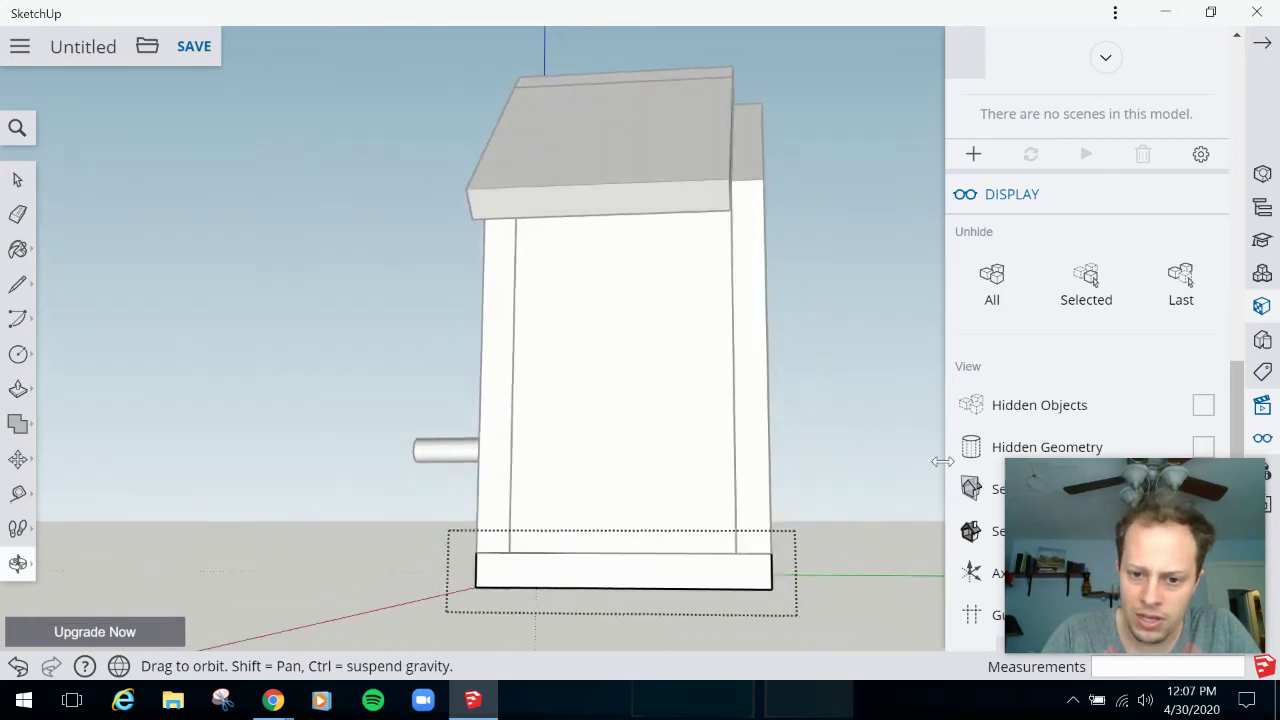
left_click_drag(922, 497, 847, 516)
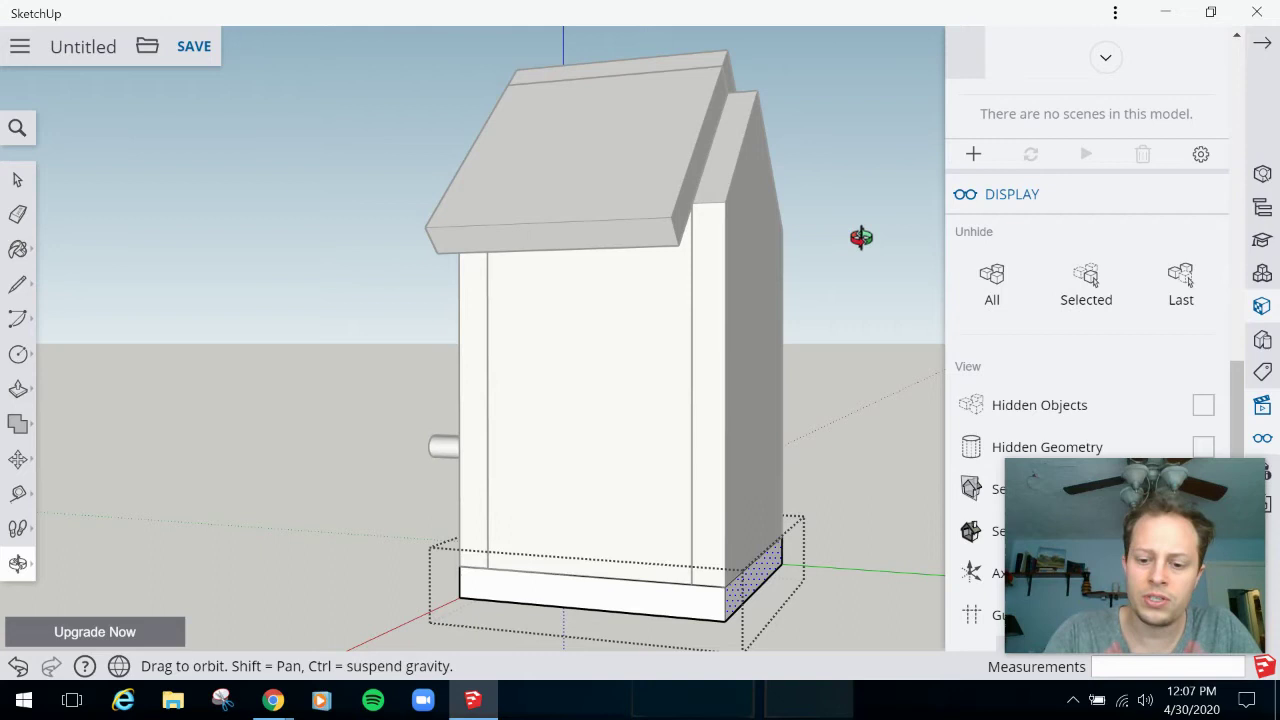
Push/pull the roof panel's end face out 15 mm inside its group, then exit the group
key("space")
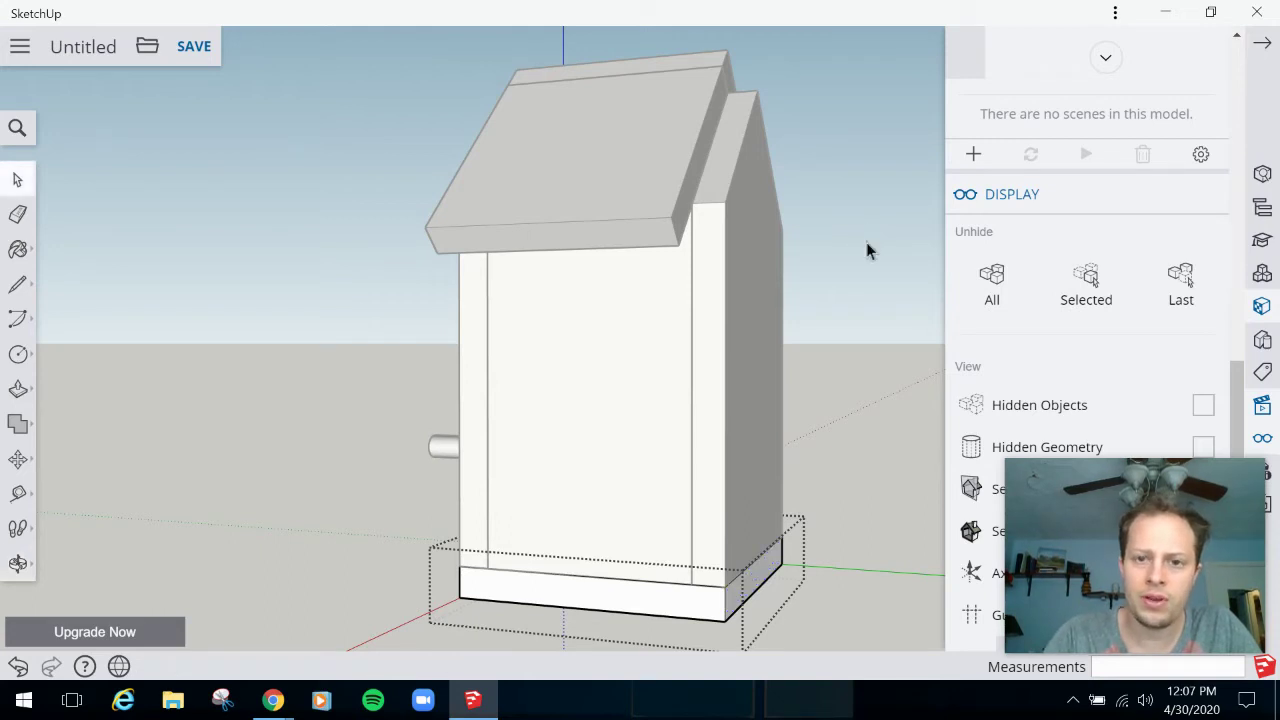
key("Escape")
double_click(671, 134)
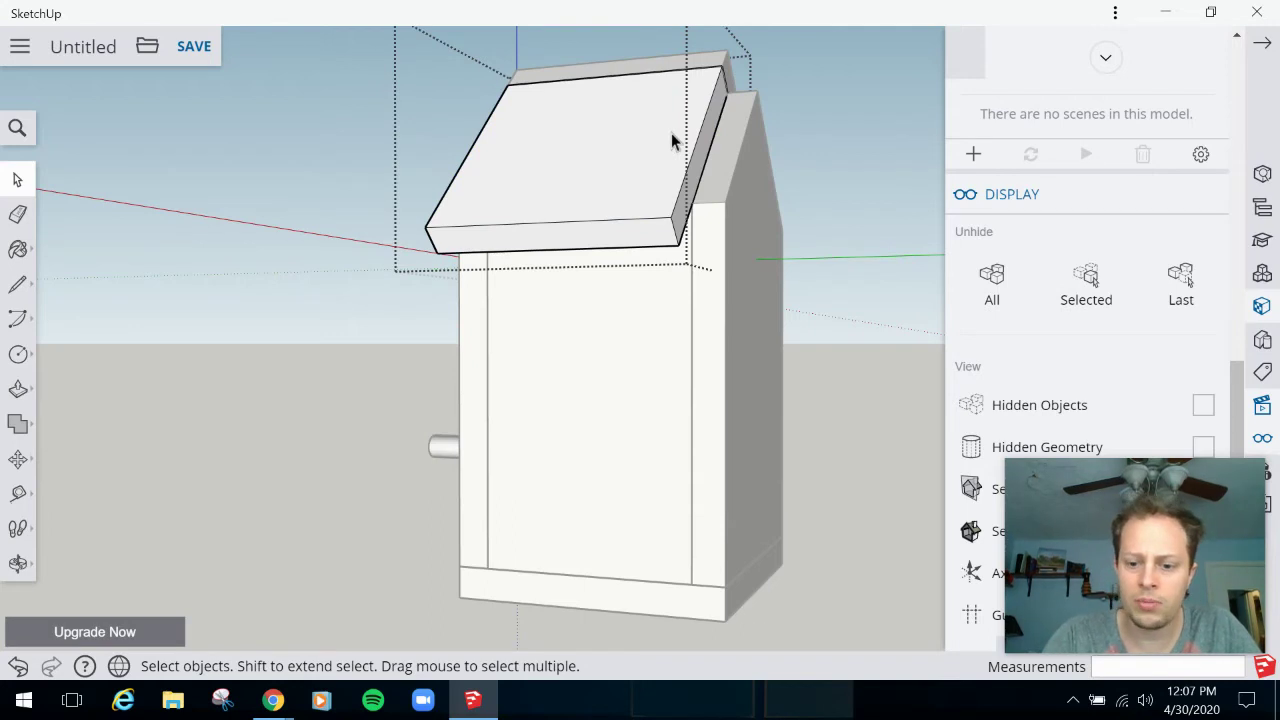
key("p")
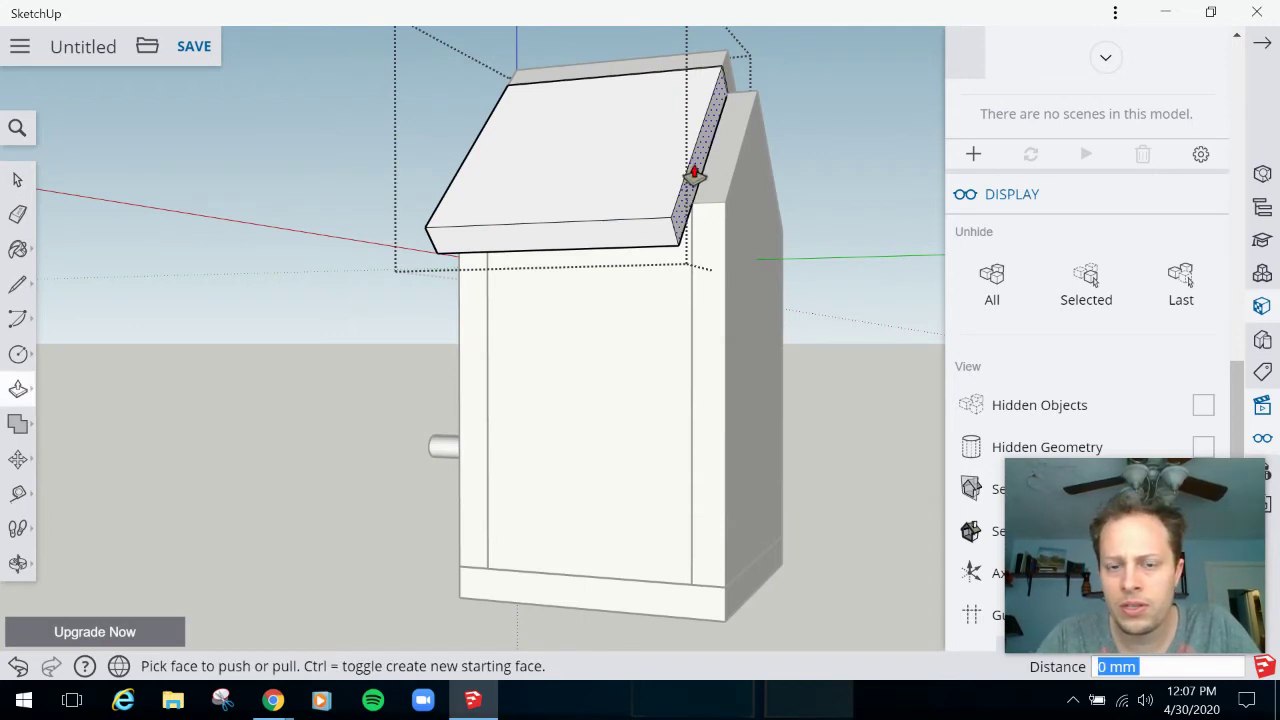
left_click(693, 173)
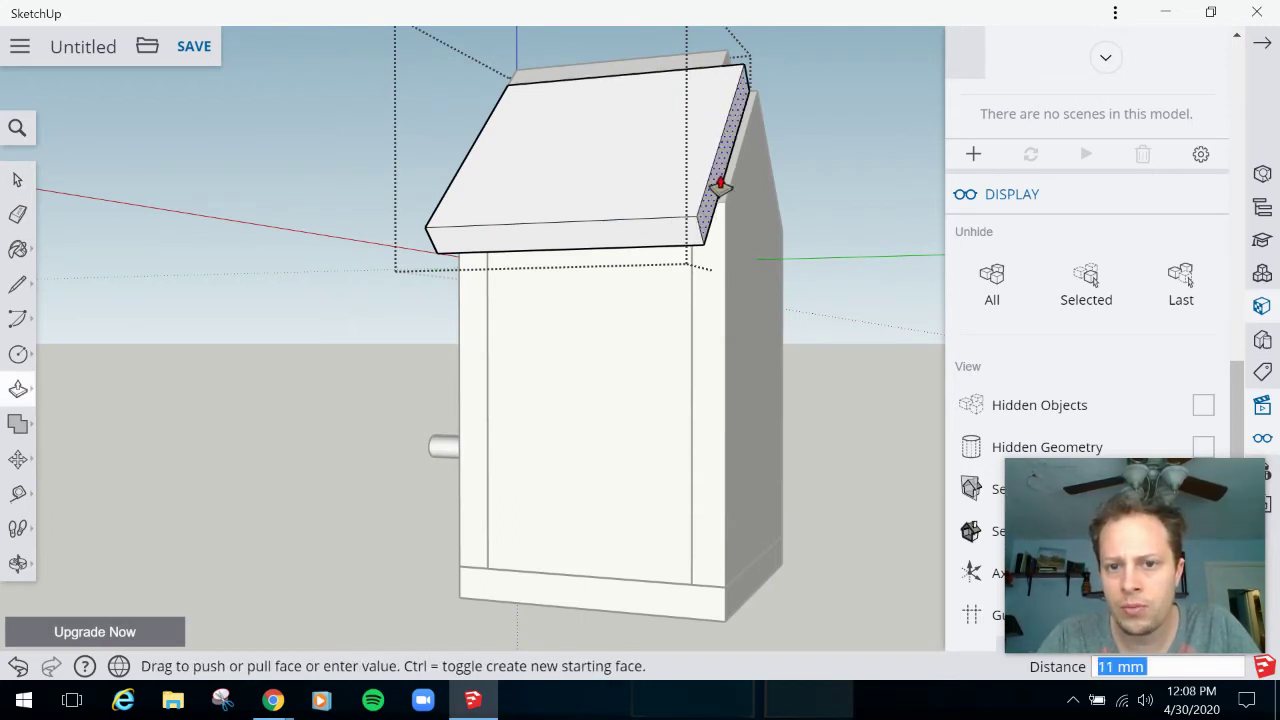
left_click(732, 182)
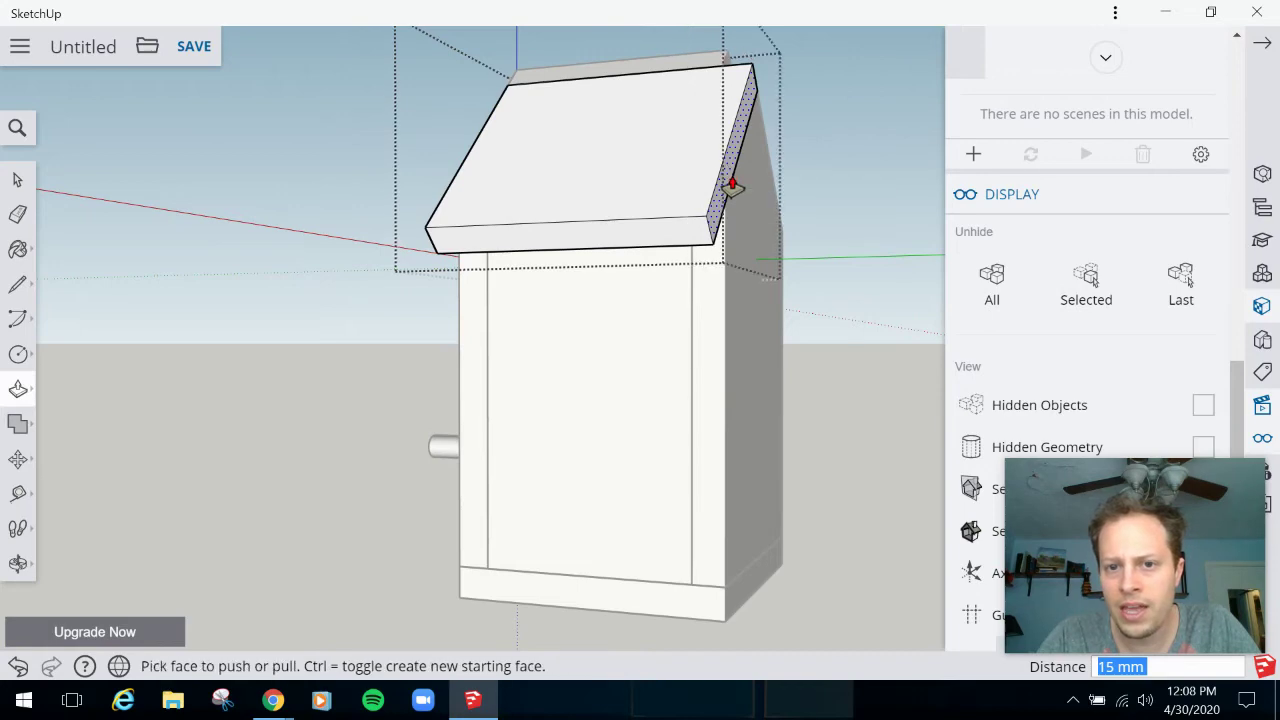
key("o")
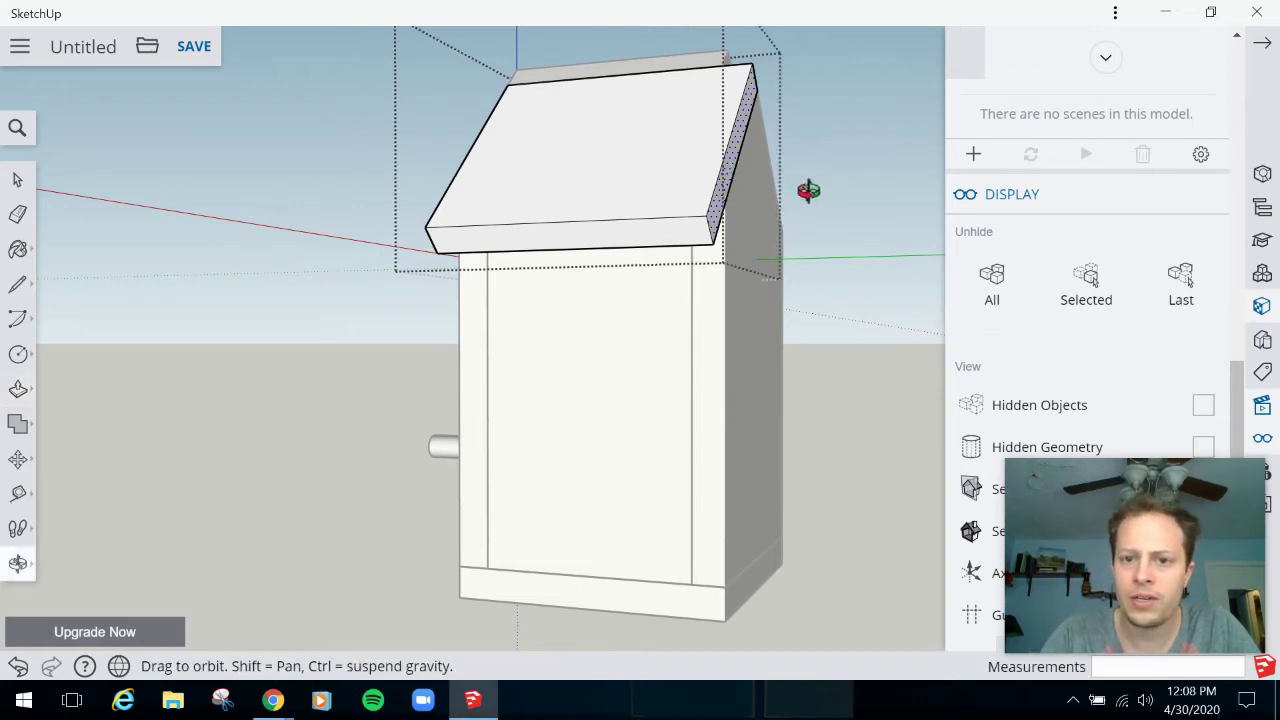
left_click_drag(809, 191, 700, 261)
key("space")
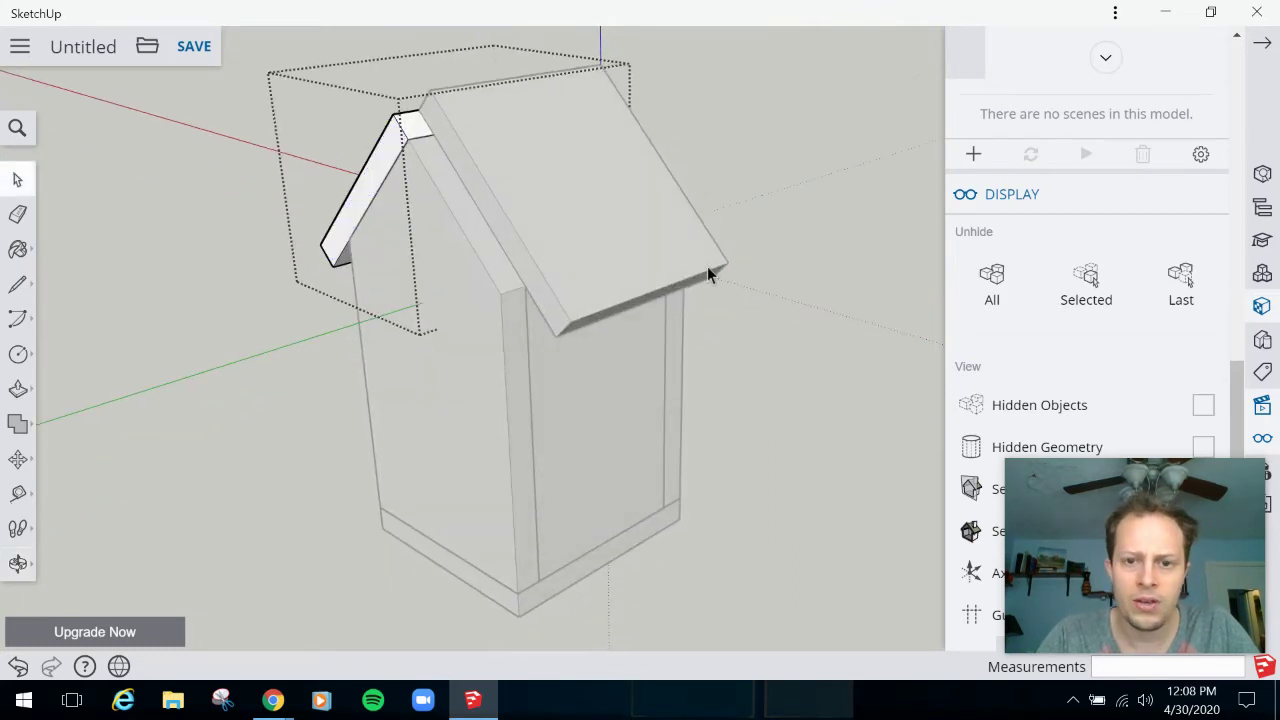
left_click(820, 361)
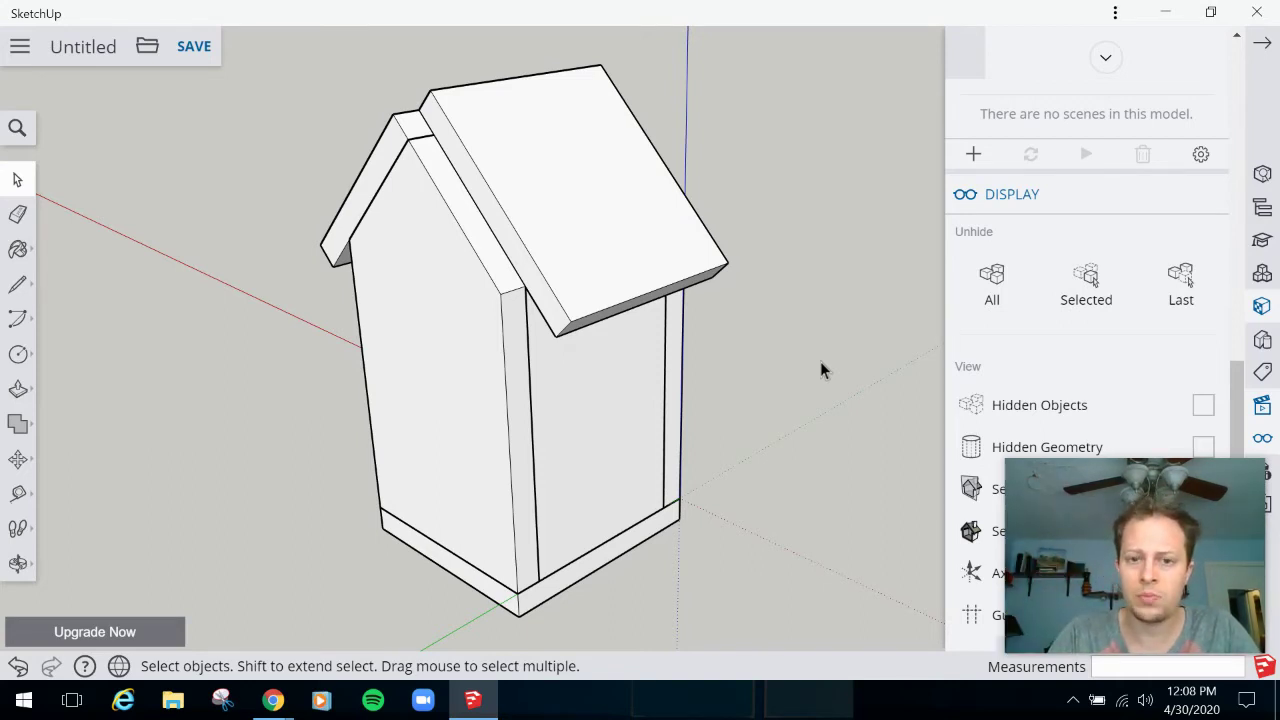
Push/pull the second roof panel's ridge face out 15 mm and orbit to inspect the peak
double_click(551, 185)
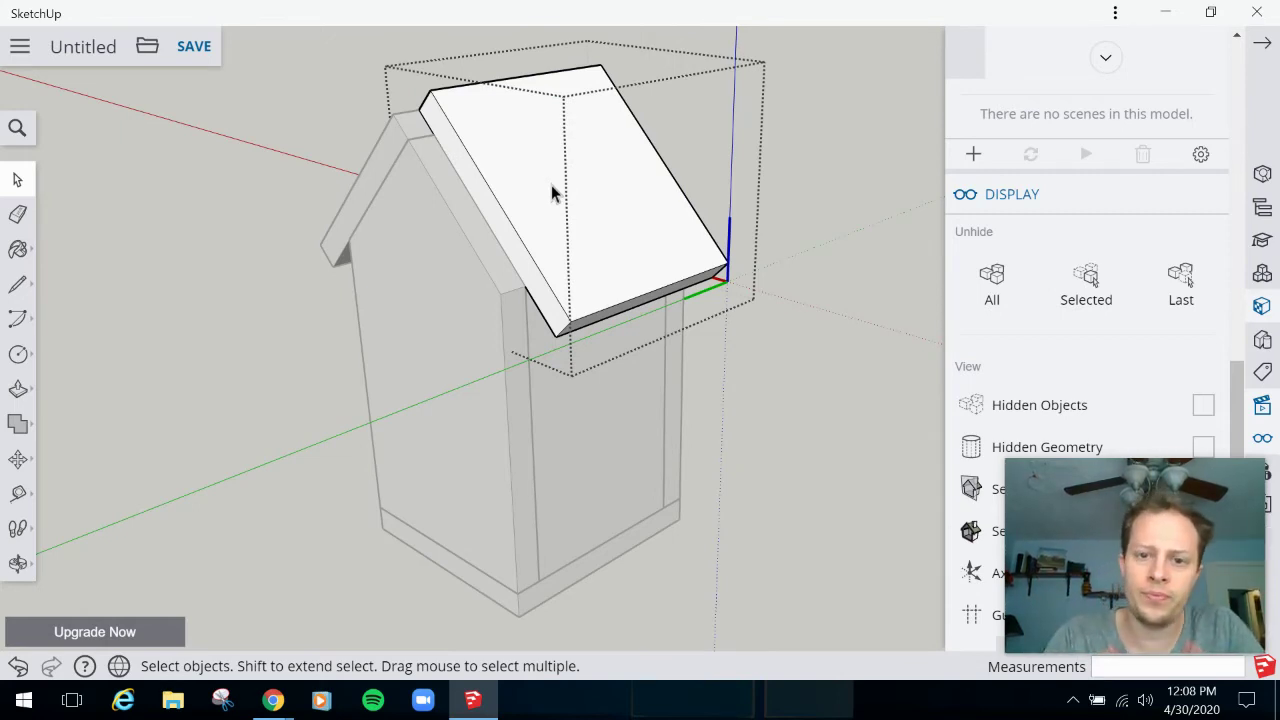
key("p")
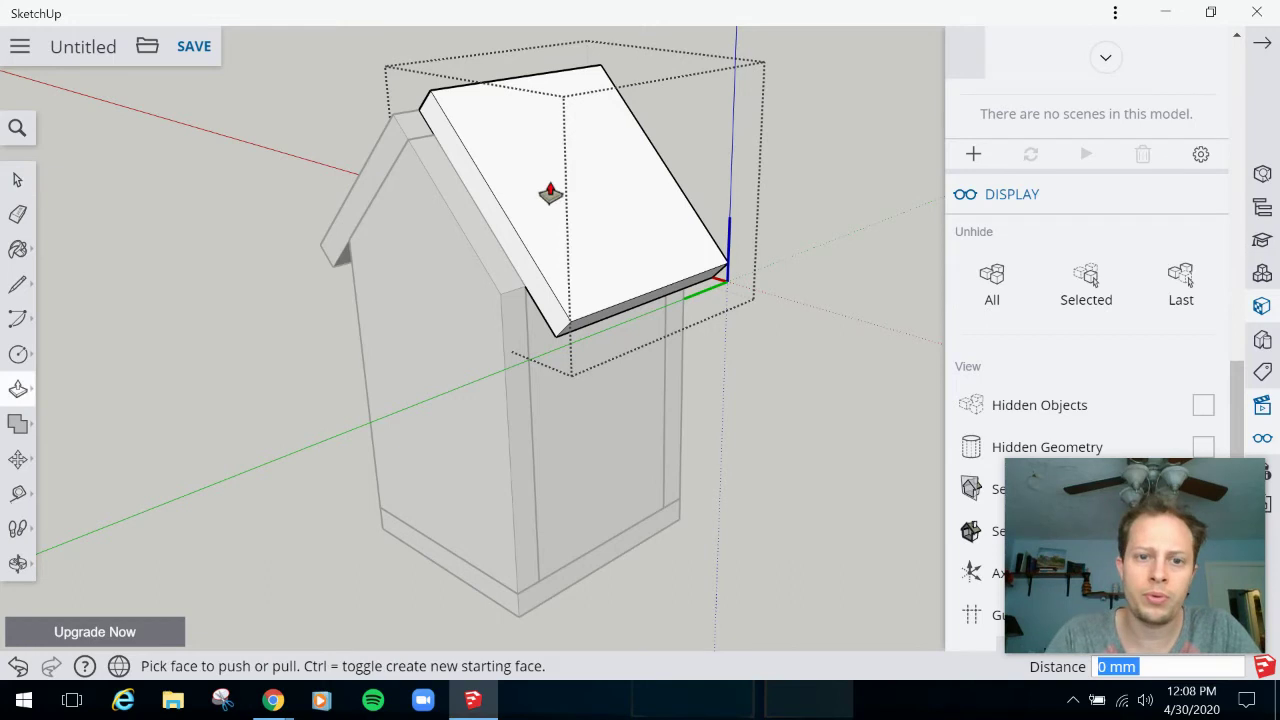
left_click(483, 198)
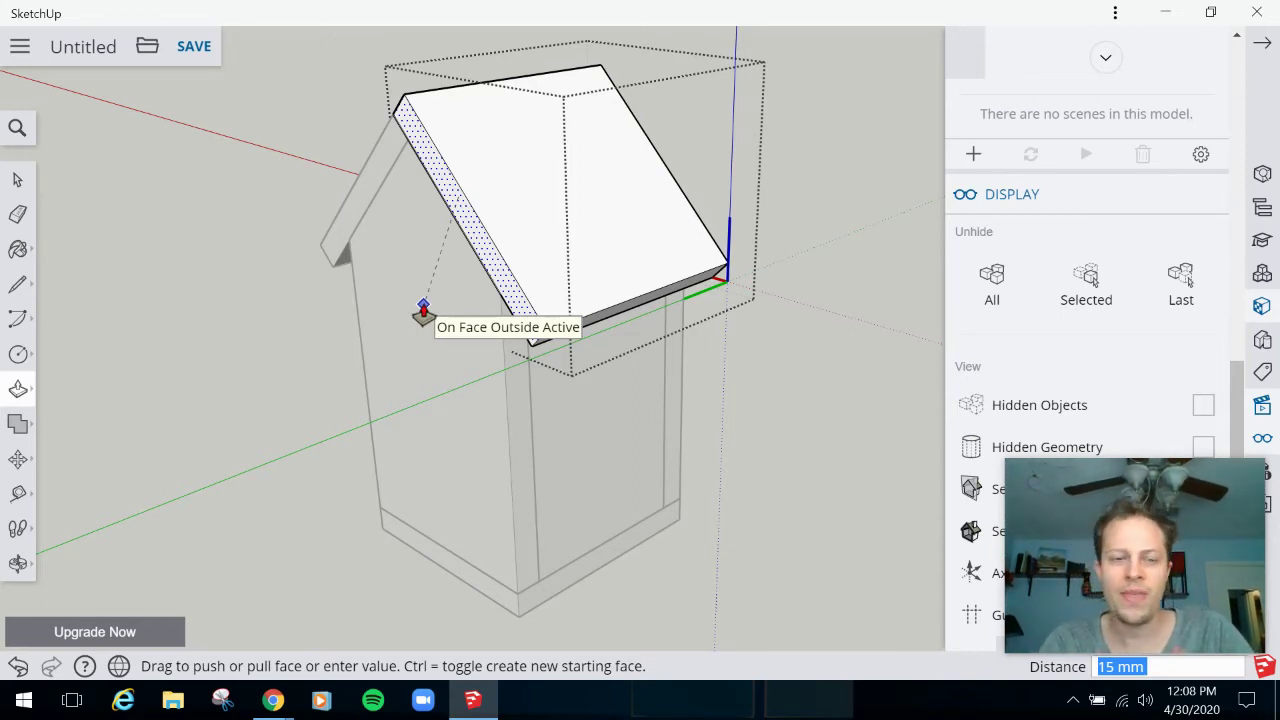
left_click(423, 311)
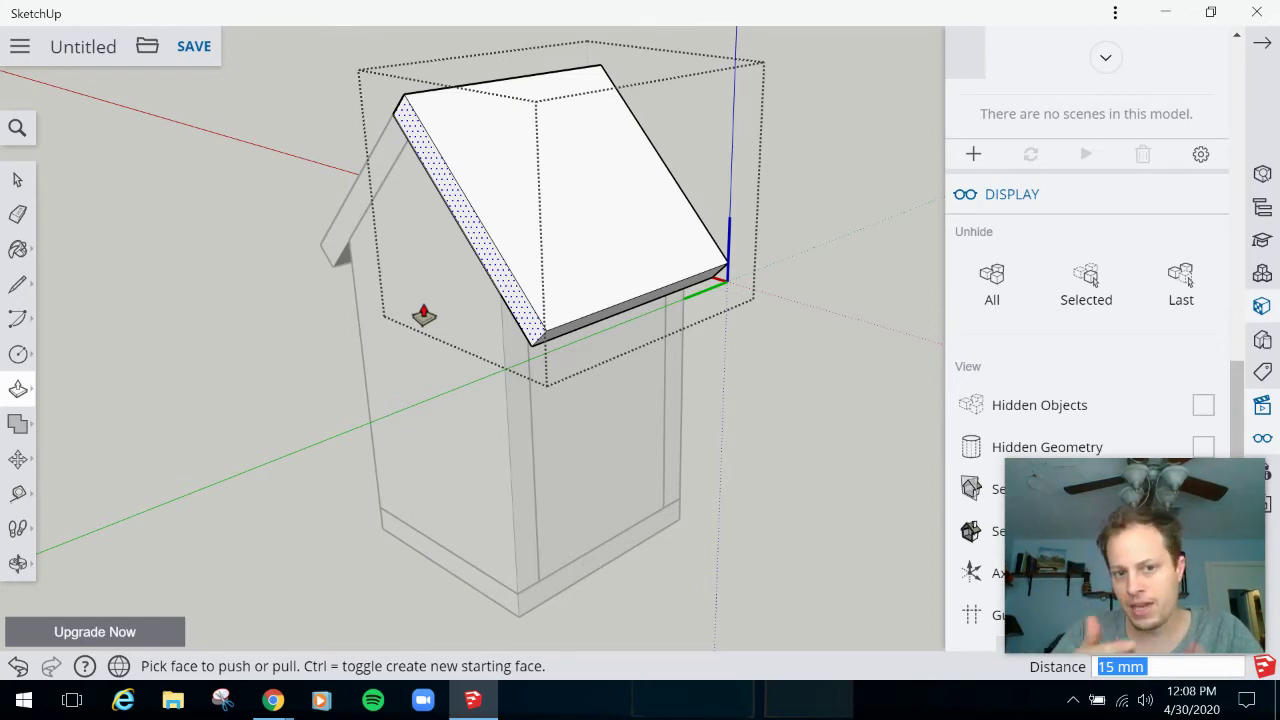
key("o")
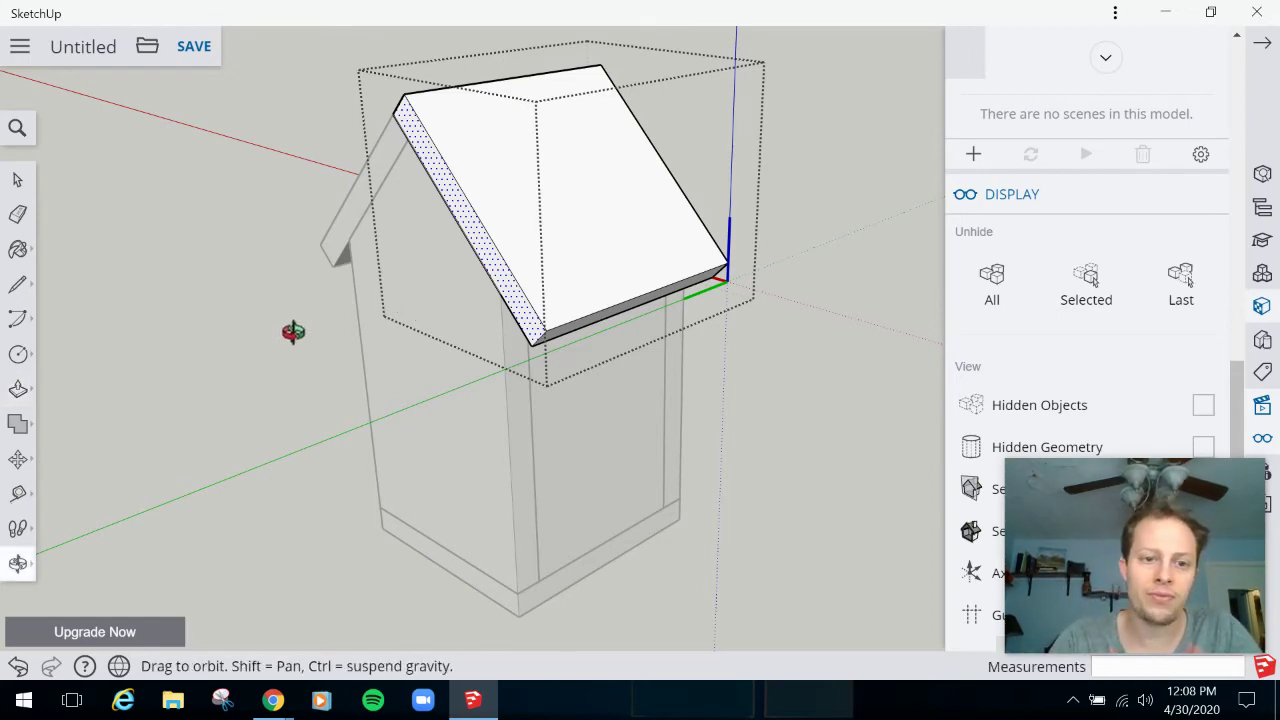
left_click_drag(291, 331, 677, 260)
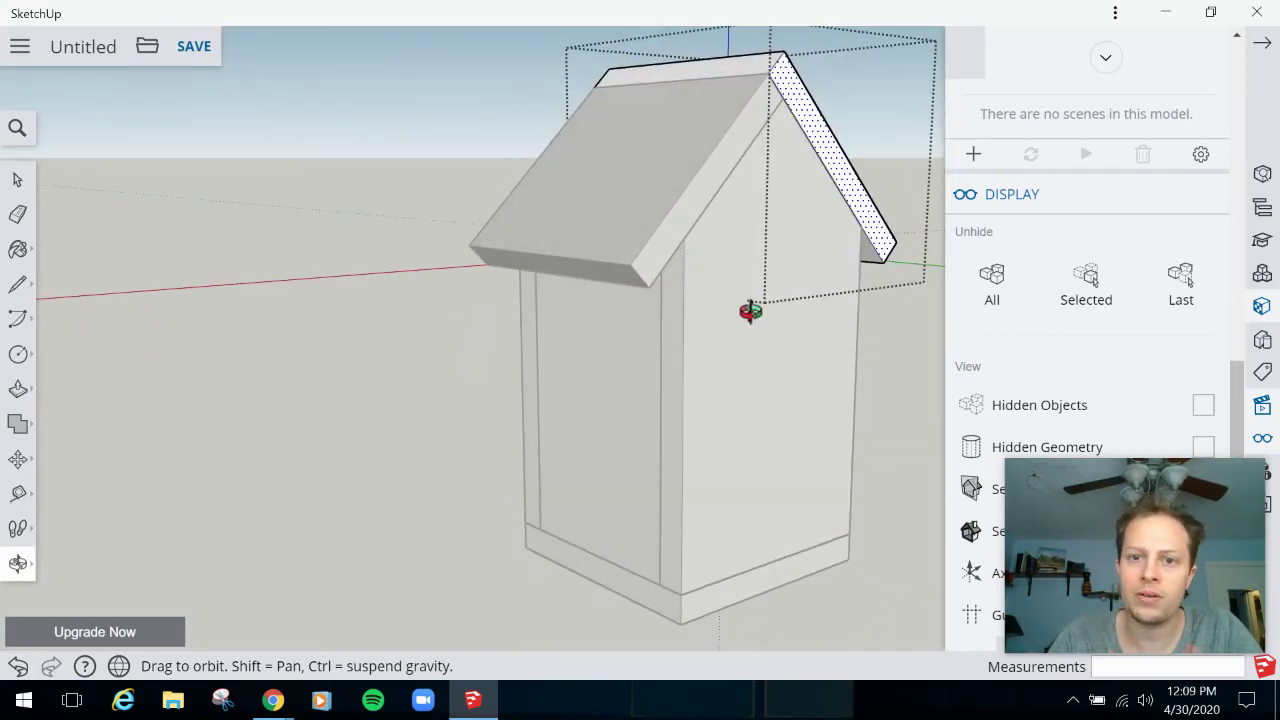
left_click_drag(751, 311, 894, 386)
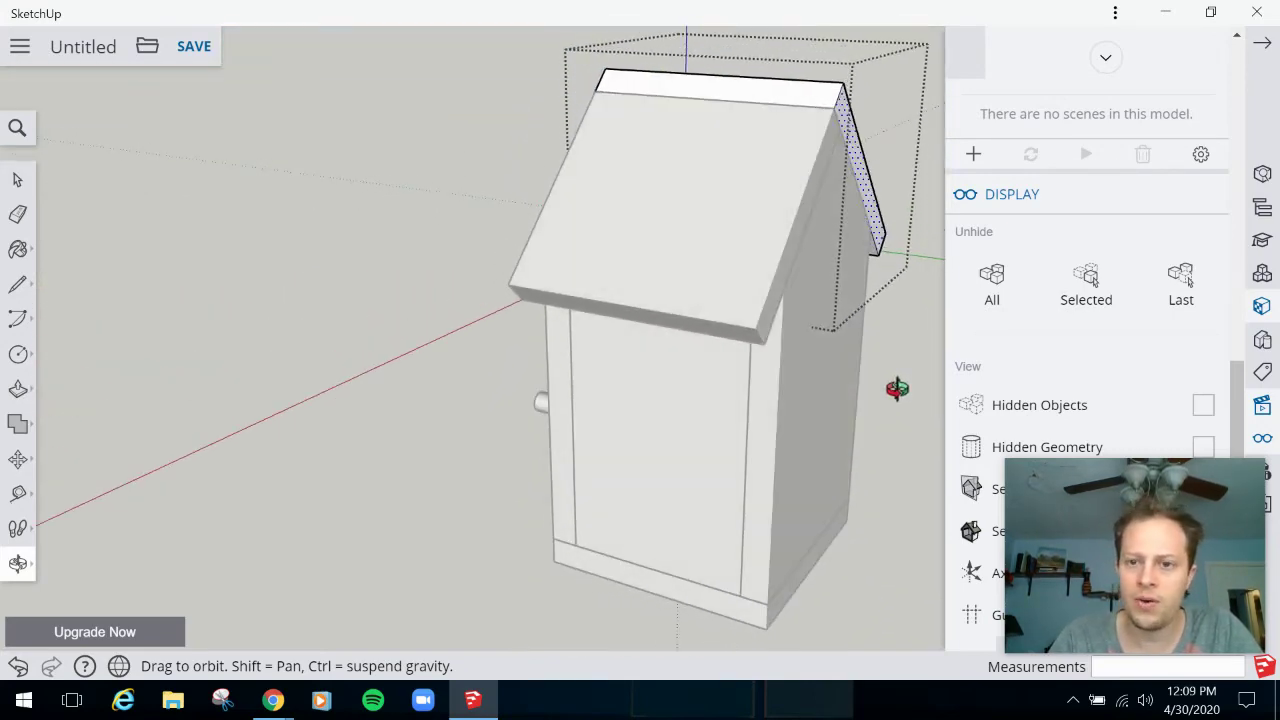
key("space")
Click empty space to exit the roof panel group
left_click(914, 412)
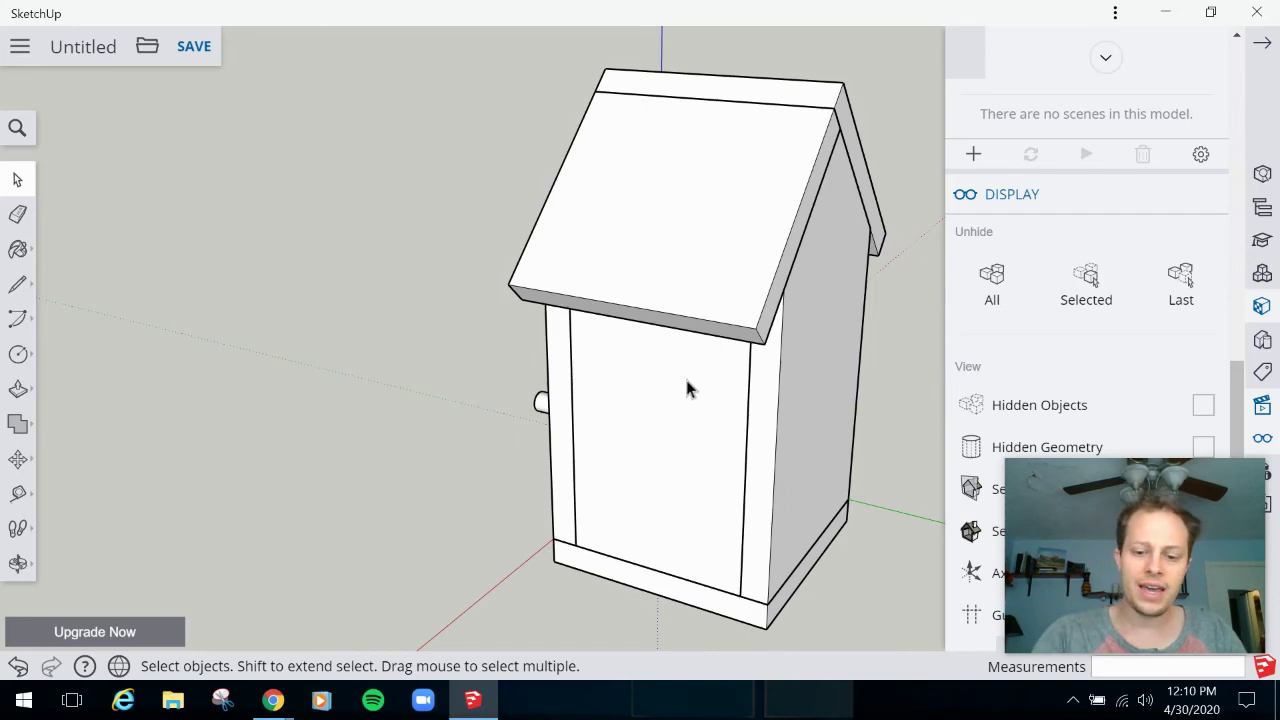
key("o")
left_click_drag(743, 457, 697, 195)
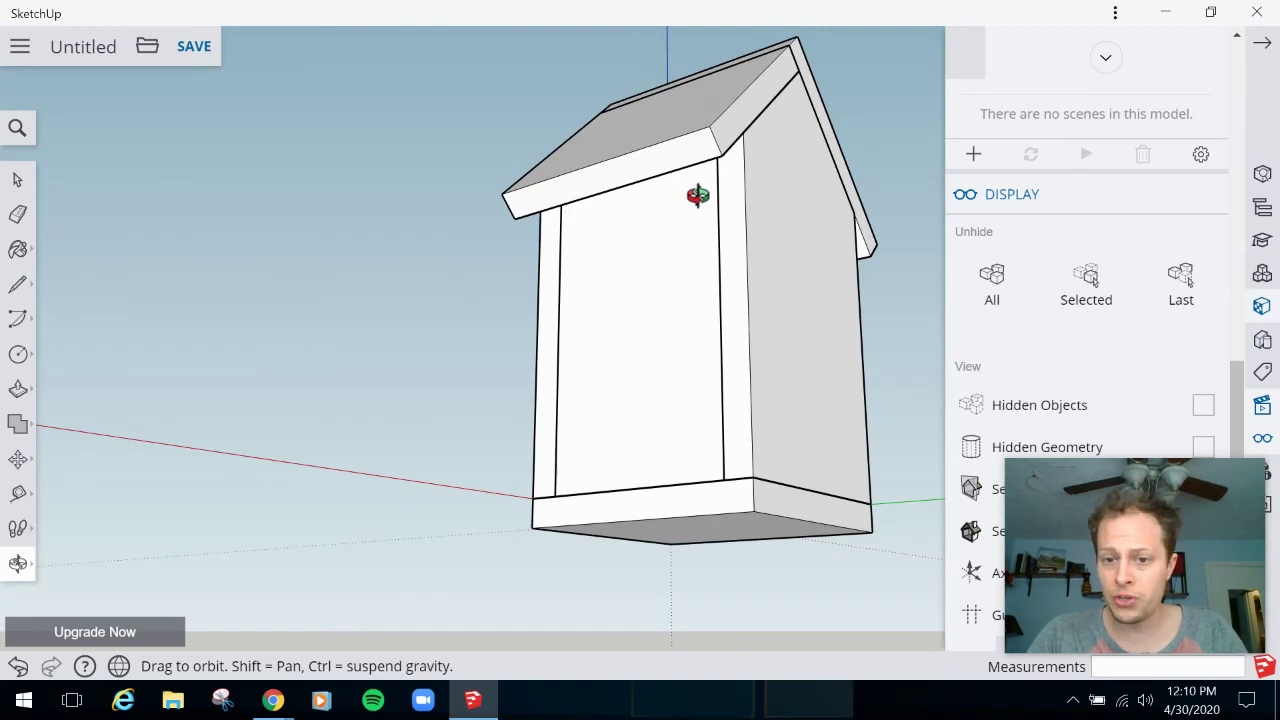
key("space")
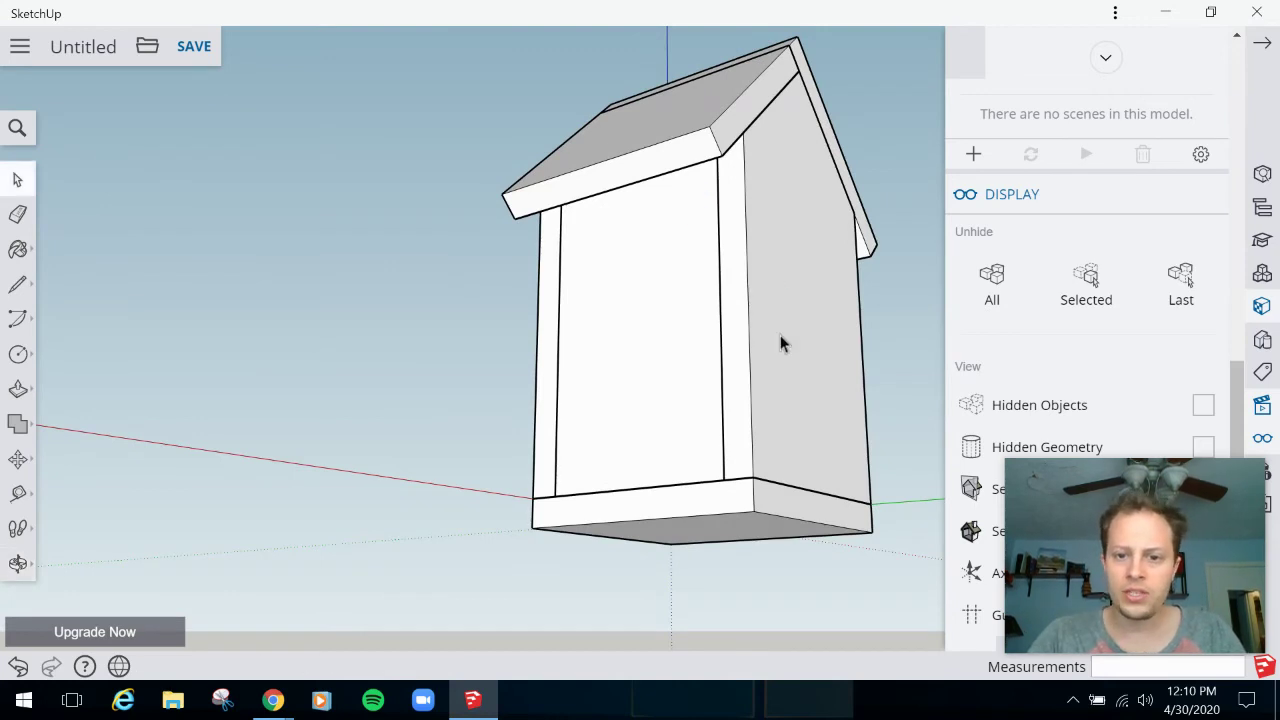
left_click(780, 335)
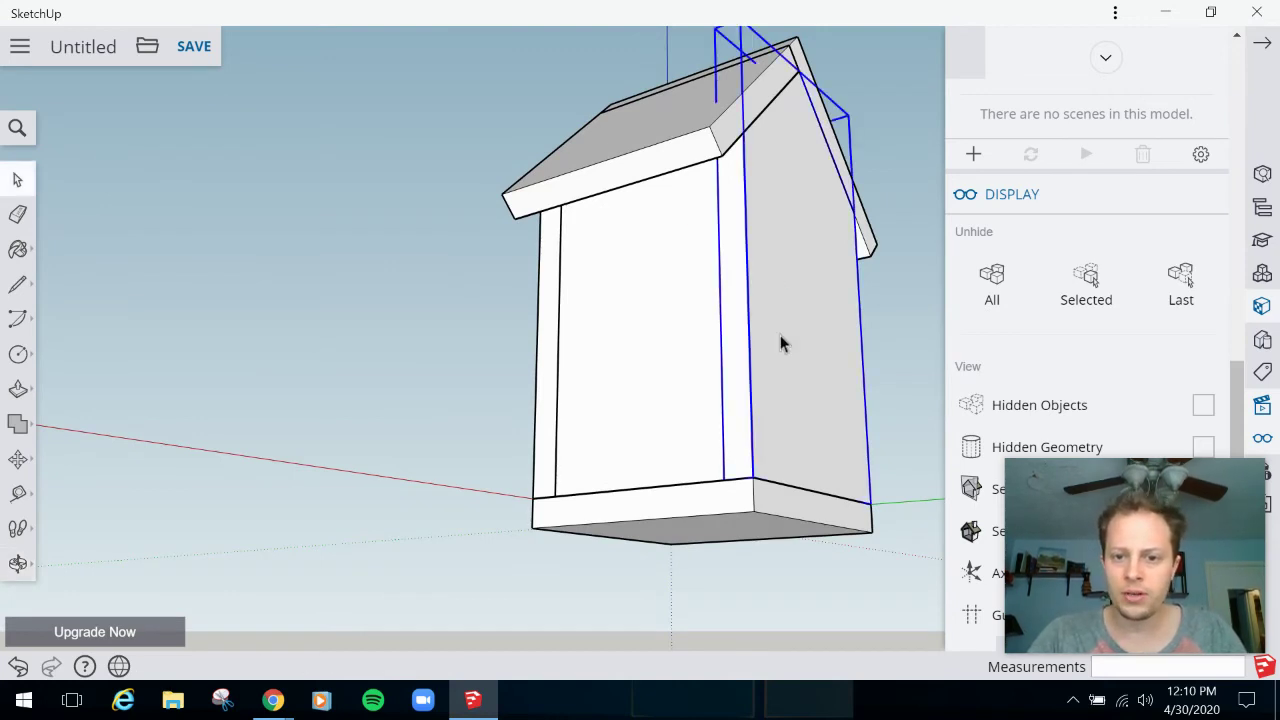
double_click(668, 338)
left_click(688, 635)
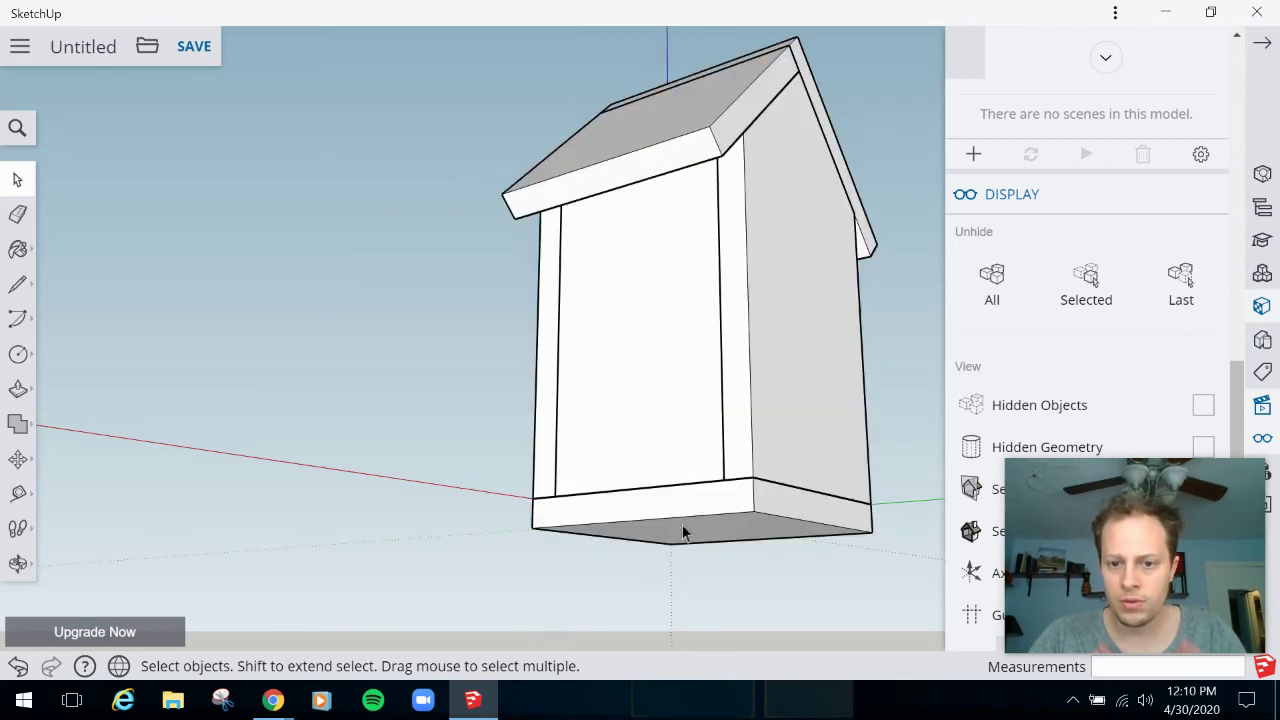
left_click(671, 406)
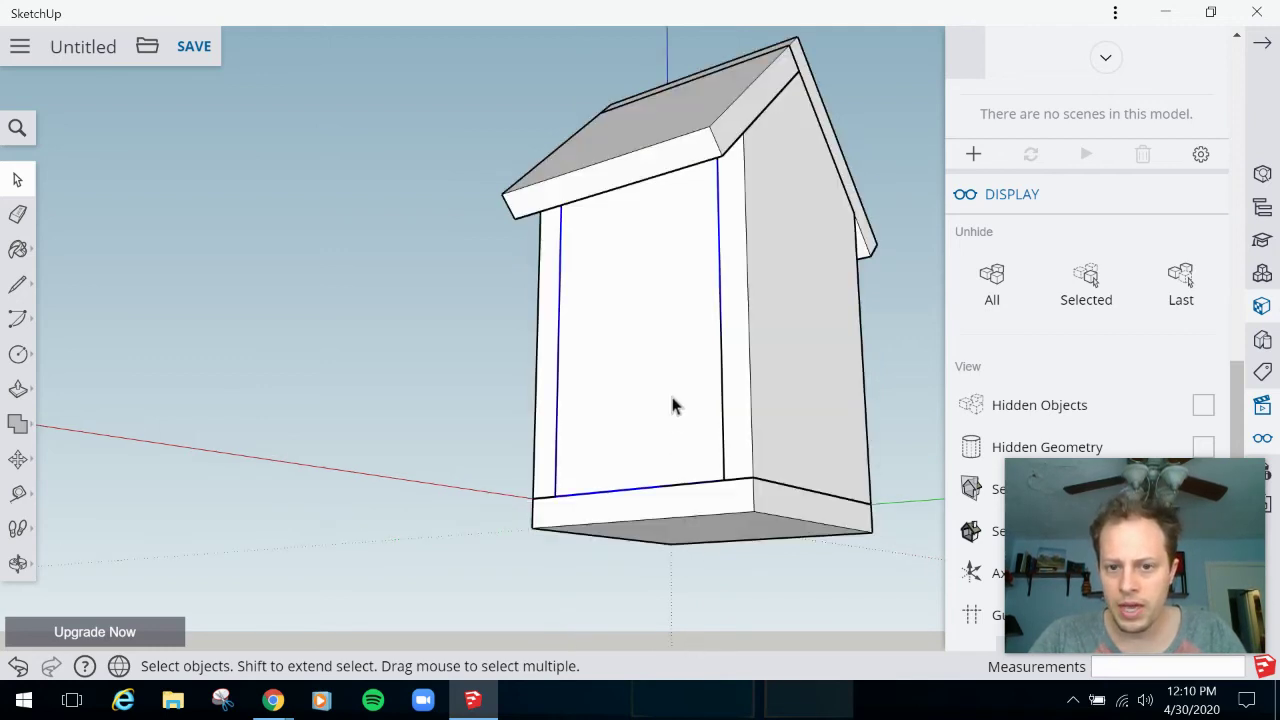
left_click(786, 452)
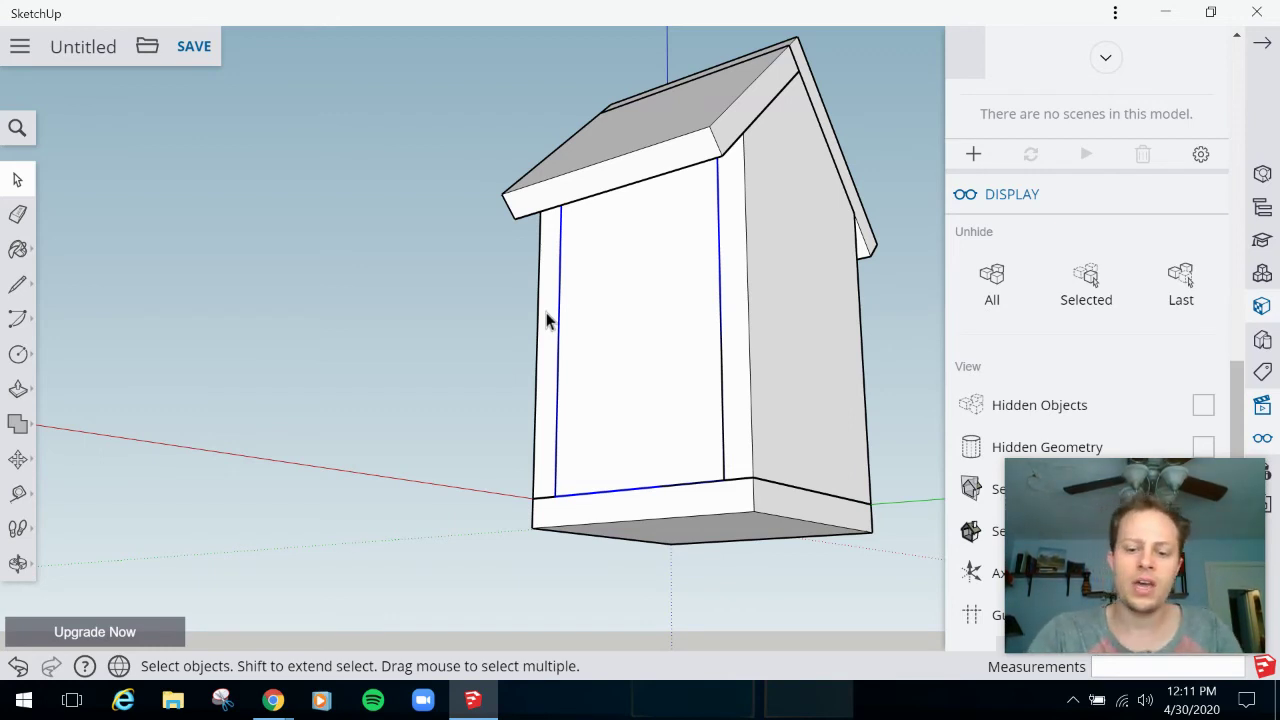
Orbit to the underside, then open and exit the bottom box group
key("o")
left_click_drag(480, 463, 522, 186)
key("space")
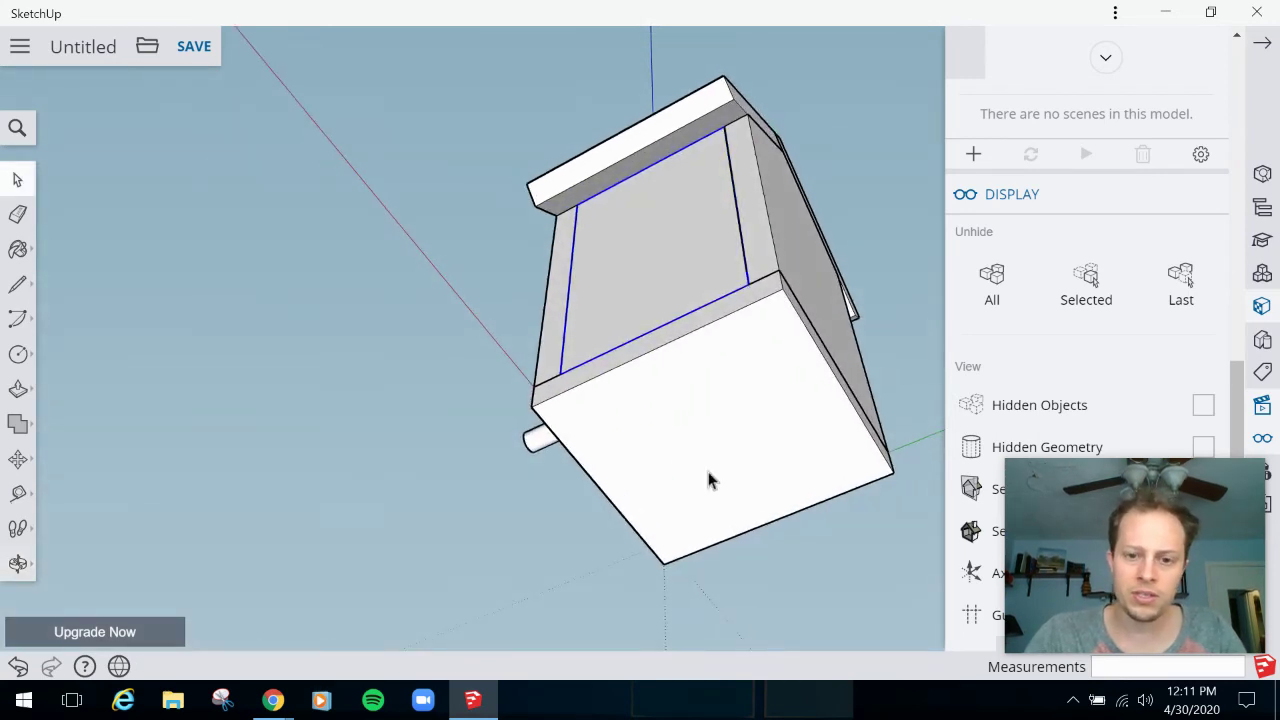
double_click(708, 480)
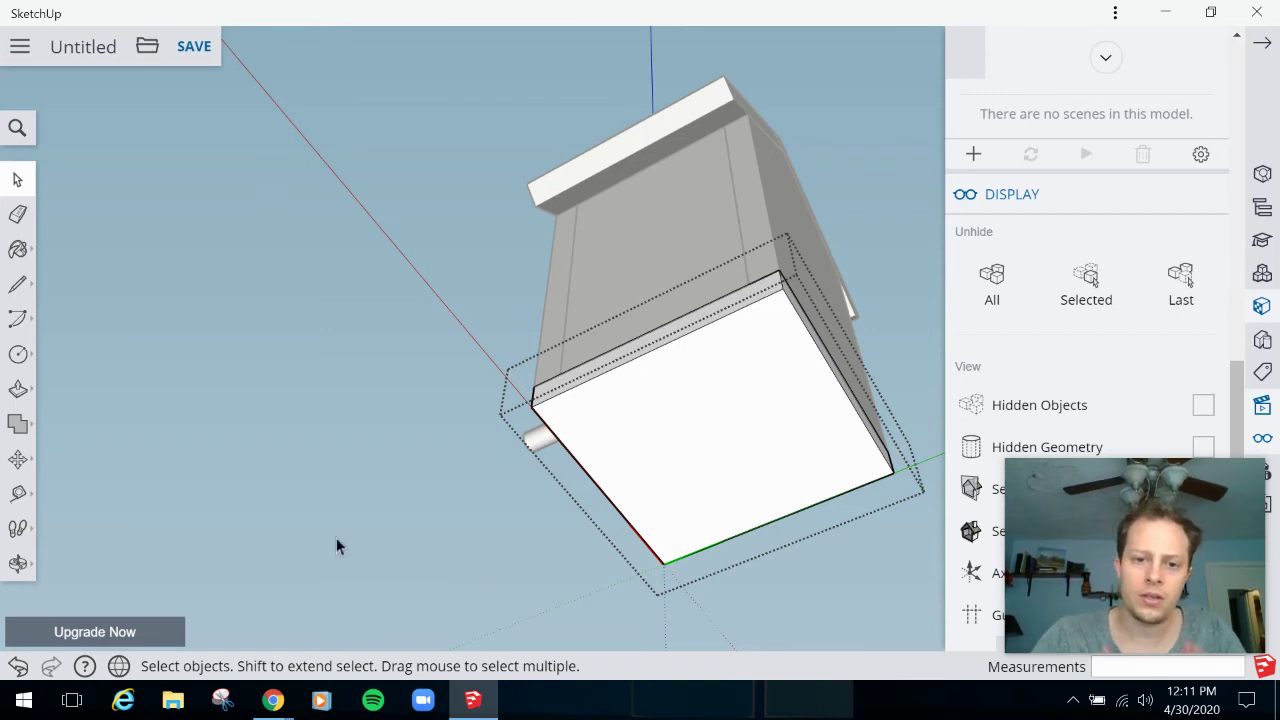
left_click(453, 535)
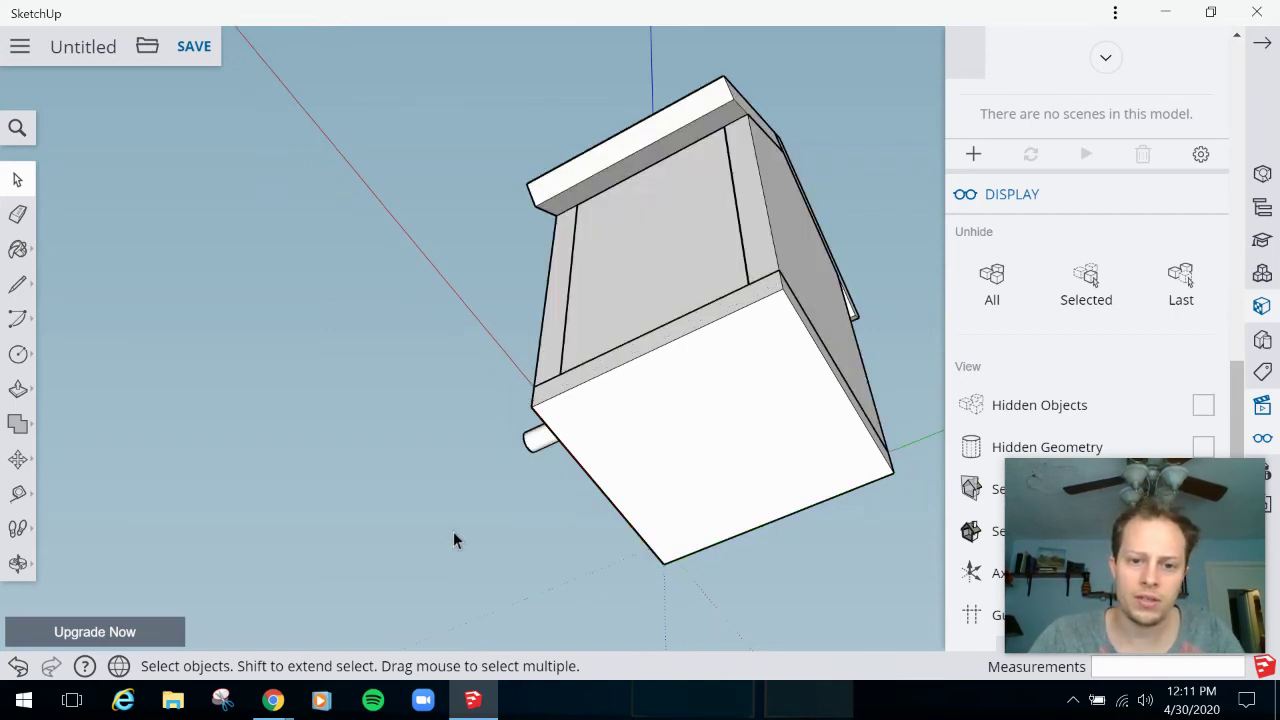
Delete the old floor panel and orbit to look into the open base
left_click(643, 460)
key("Delete")
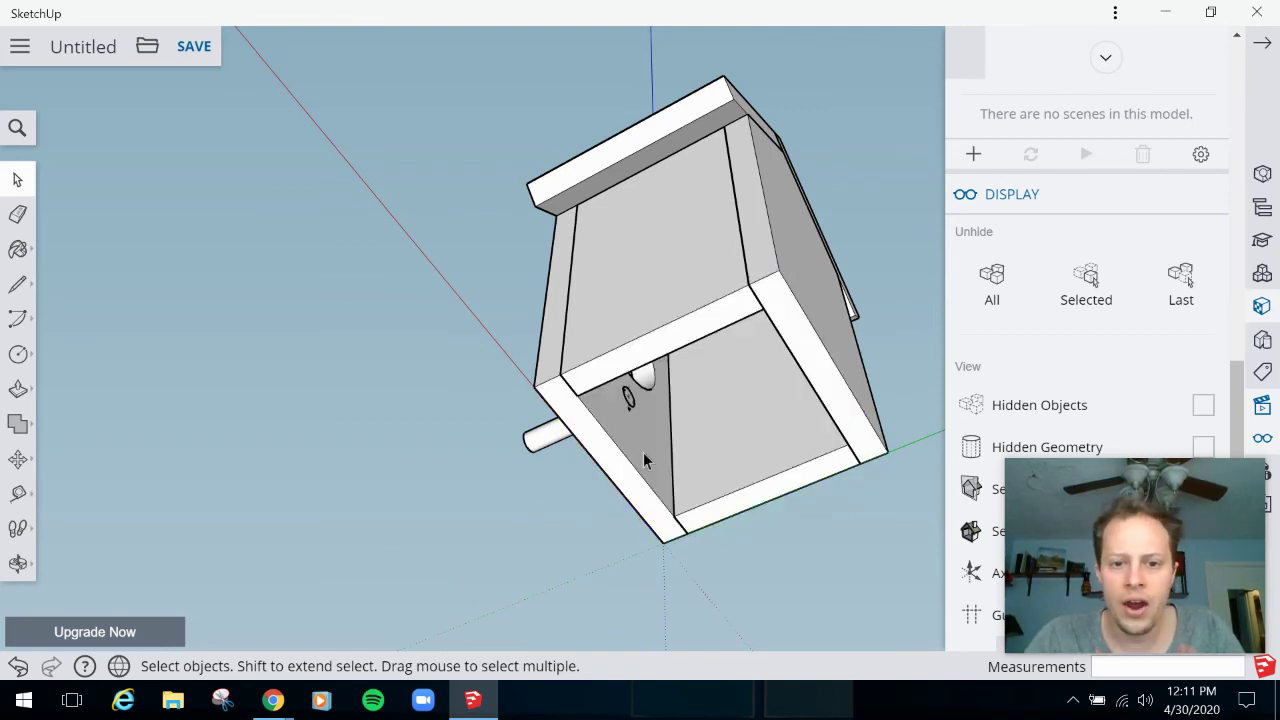
key("o")
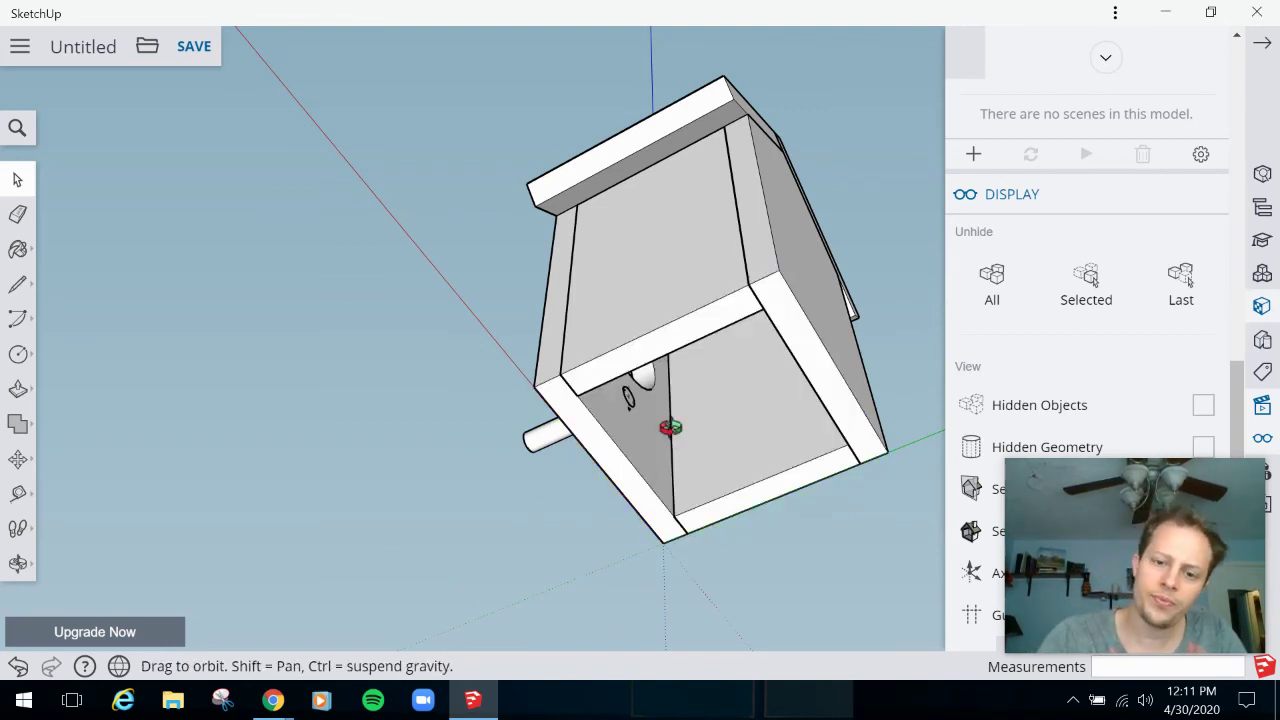
left_click_drag(857, 197, 940, 243)
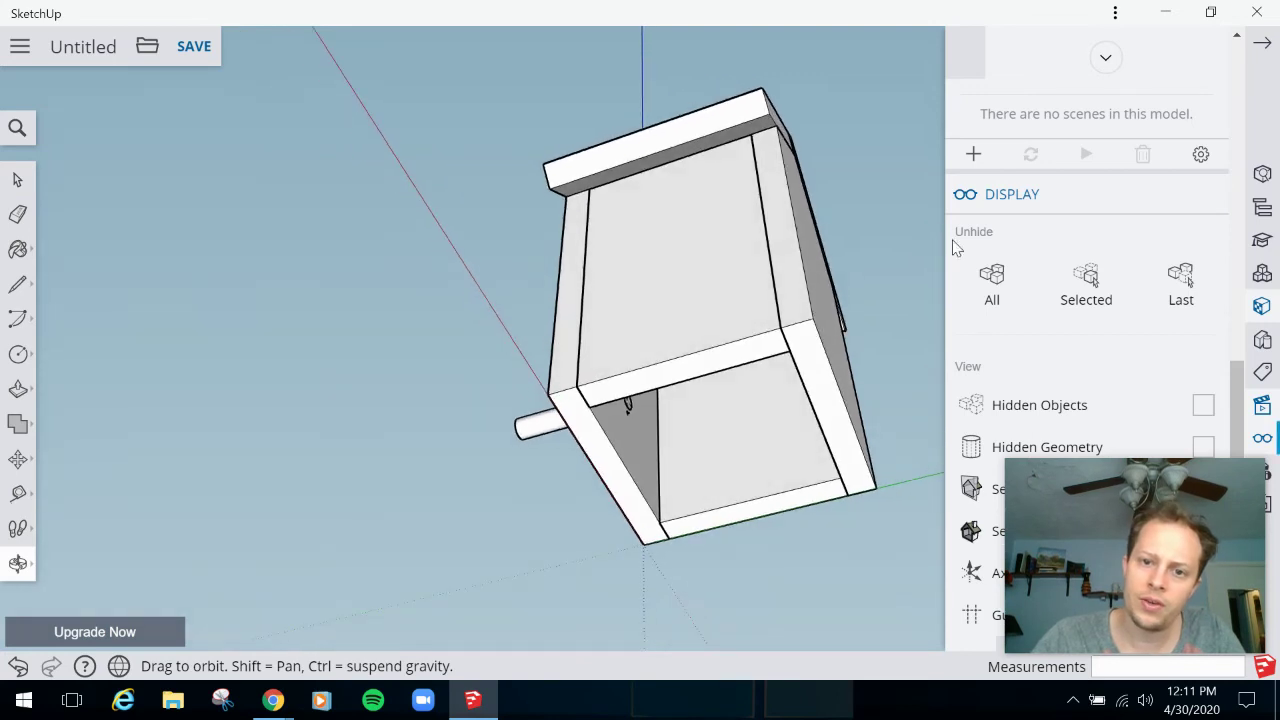
left_click_drag(449, 131, 600, 17)
left_click_drag(714, 331, 723, 169)
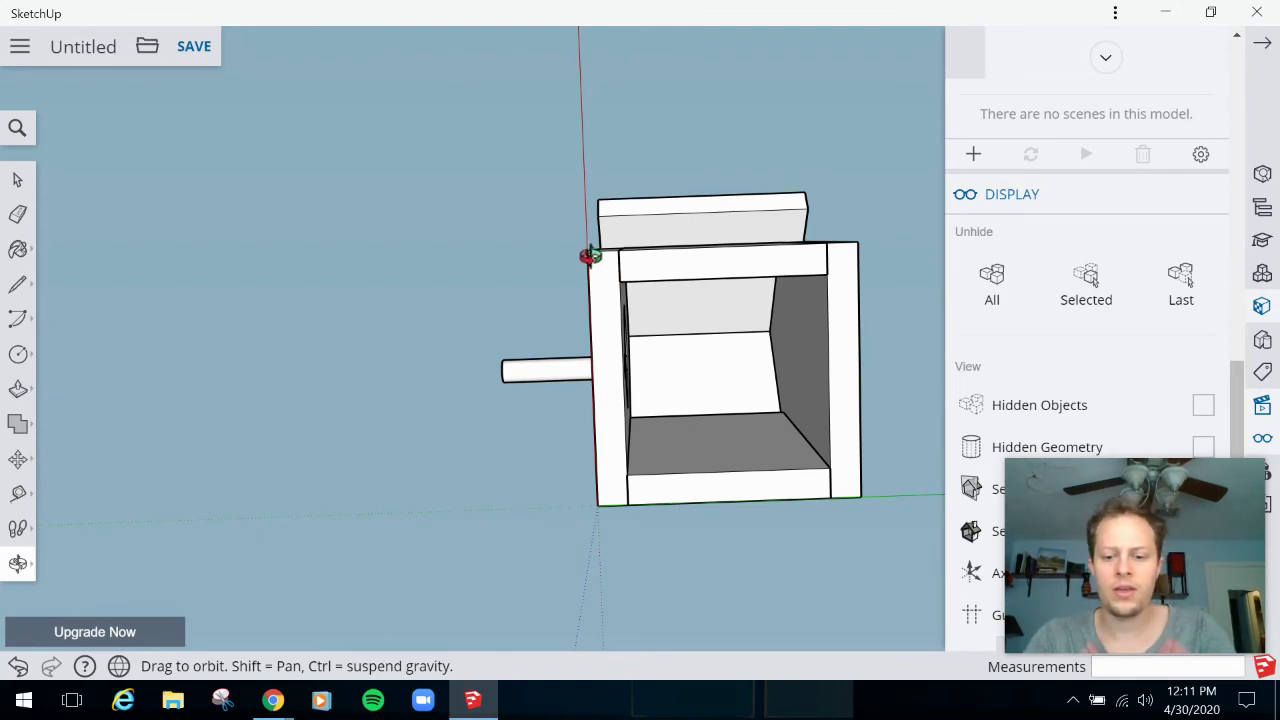
Draw a 100 mm by 95 mm floor rectangle between the inner wall corners, undoing an oversized first try
key("r")
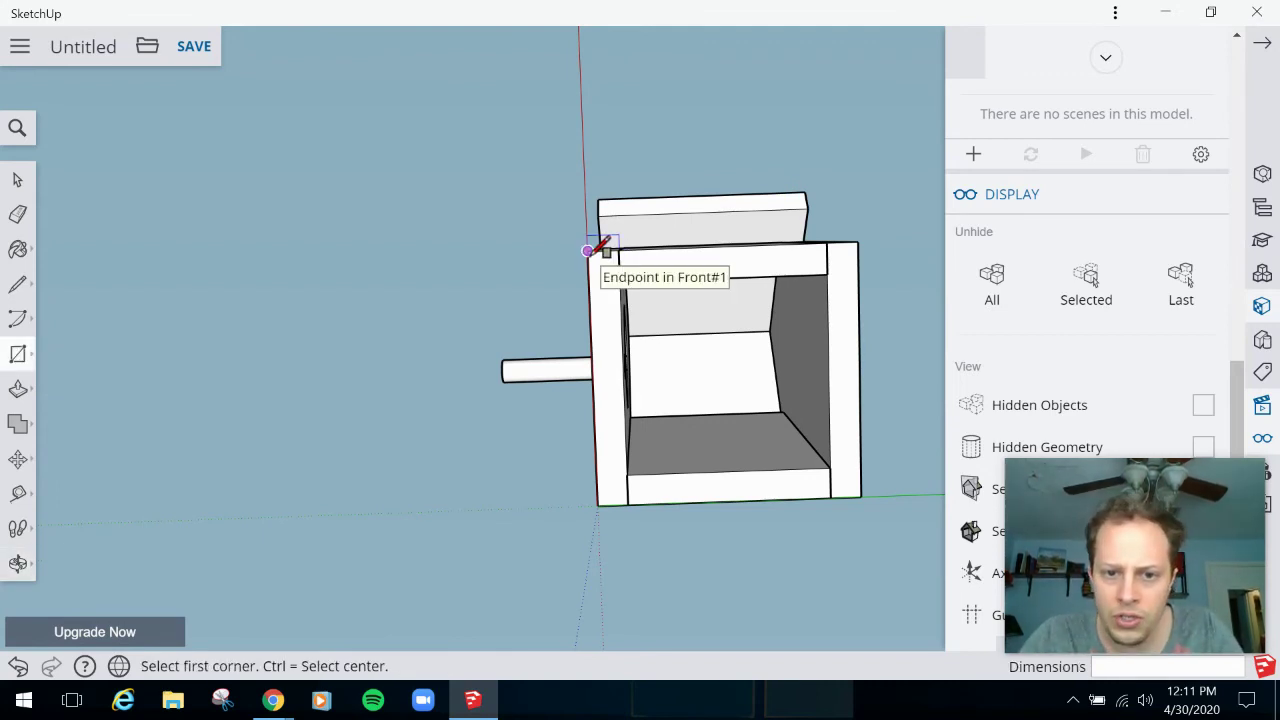
left_click(588, 250)
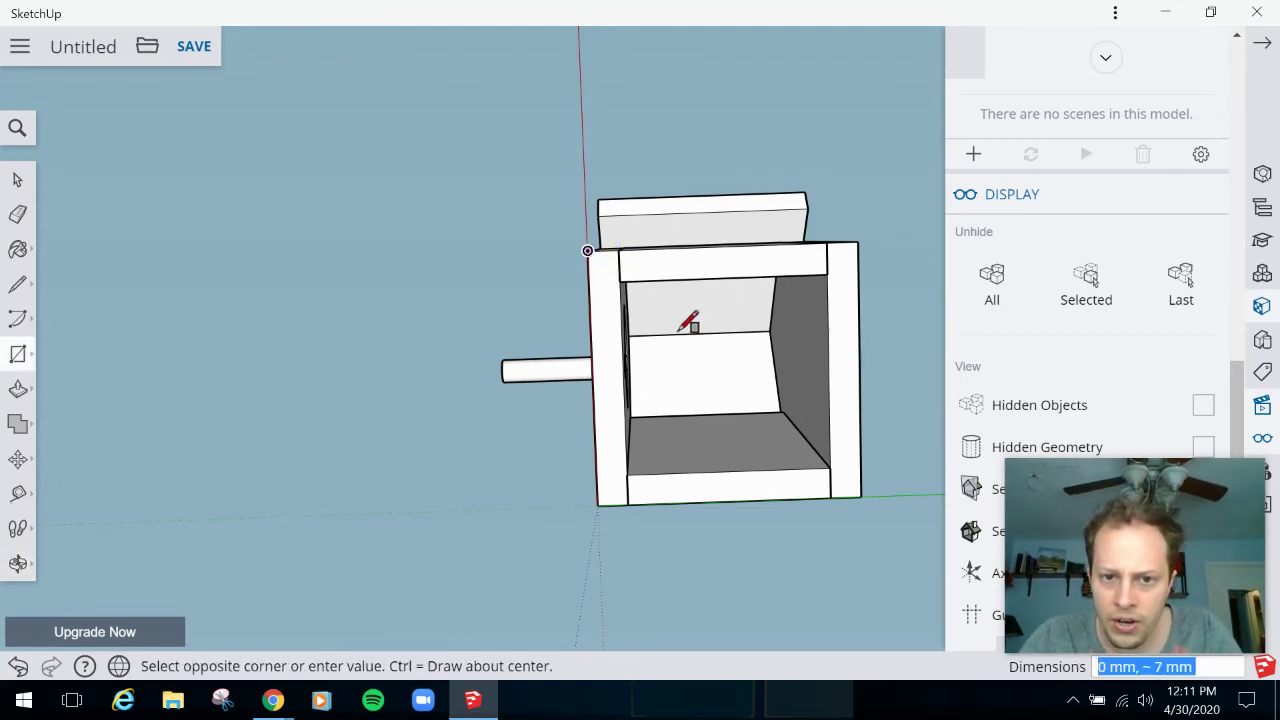
left_click(862, 495)
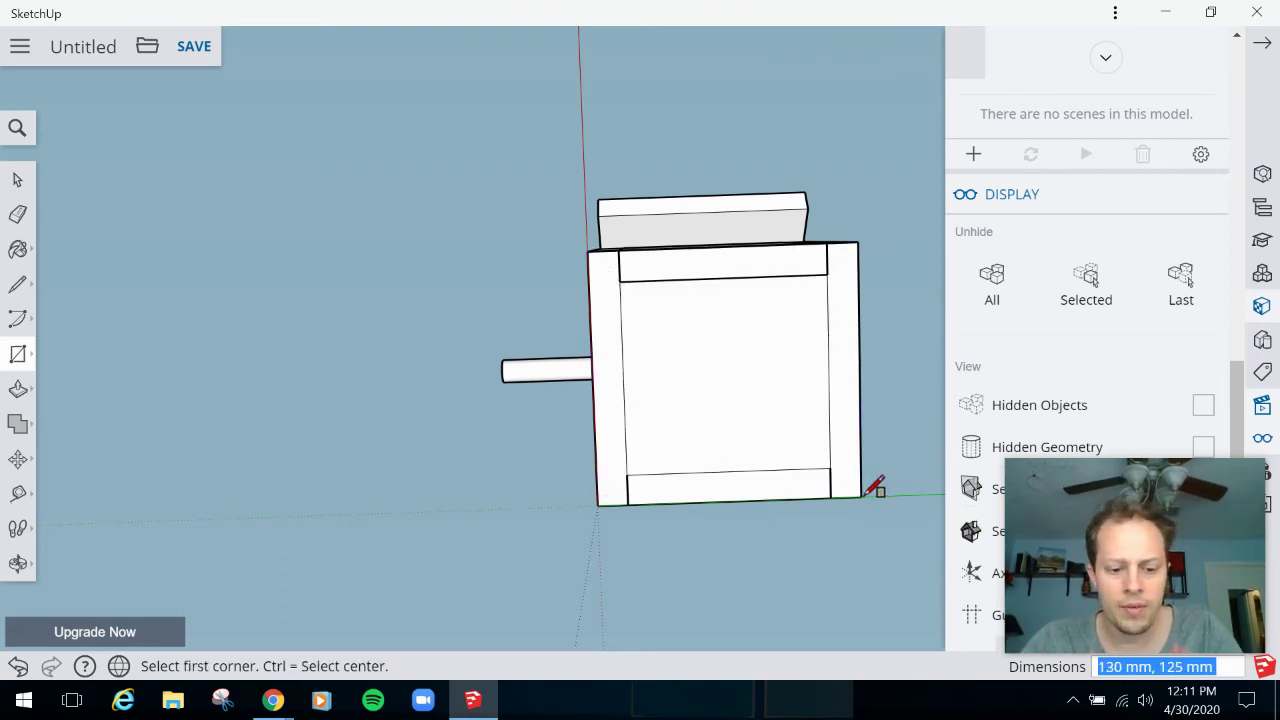
key("ctrl+z")
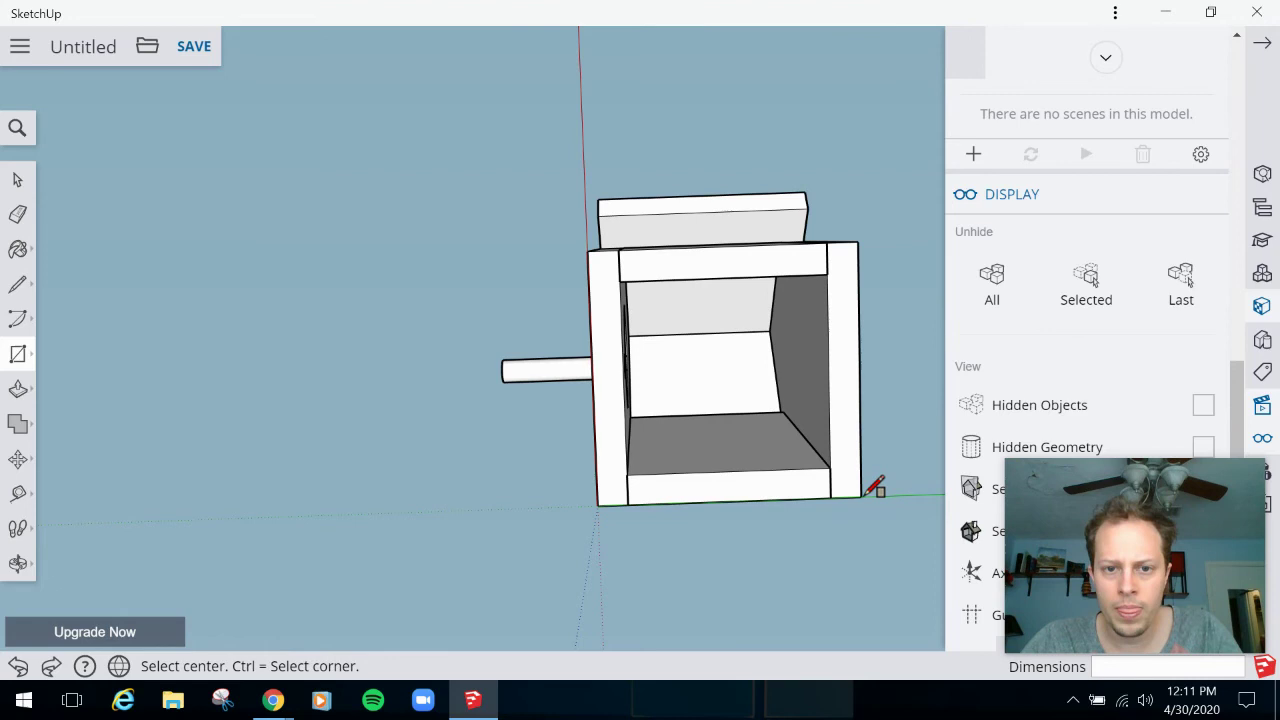
left_click(620, 281)
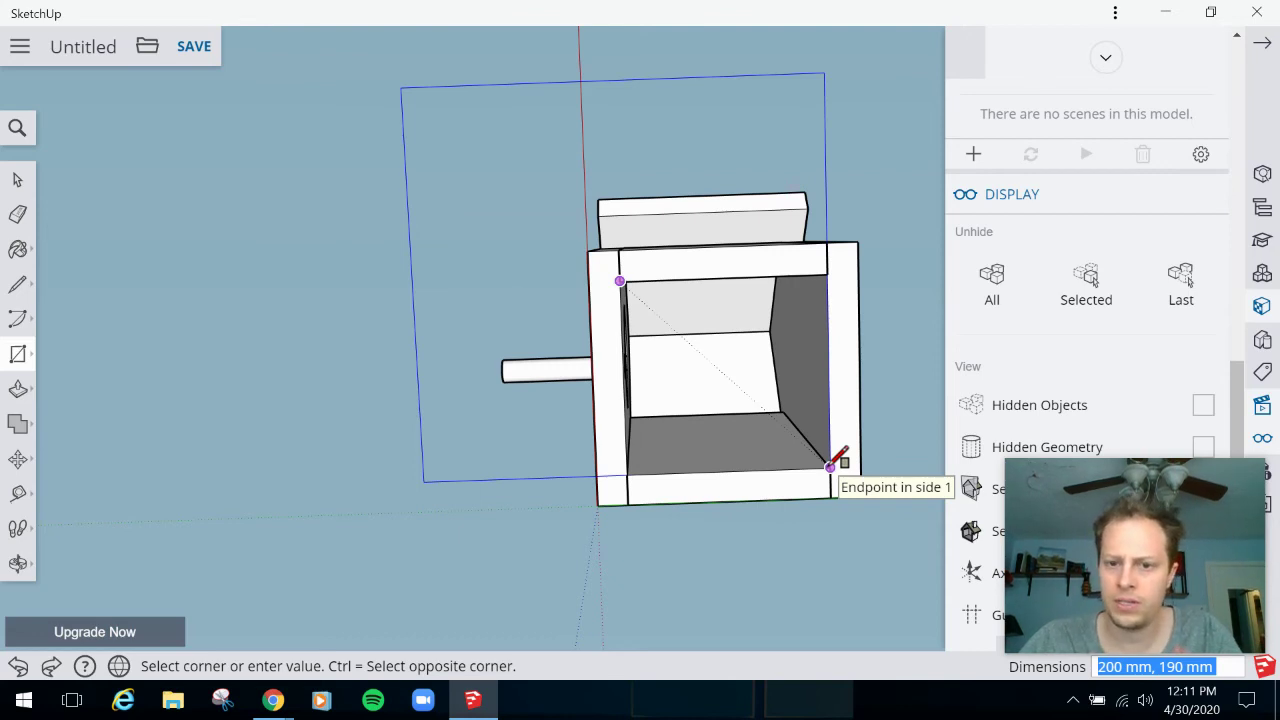
key("ctrl")
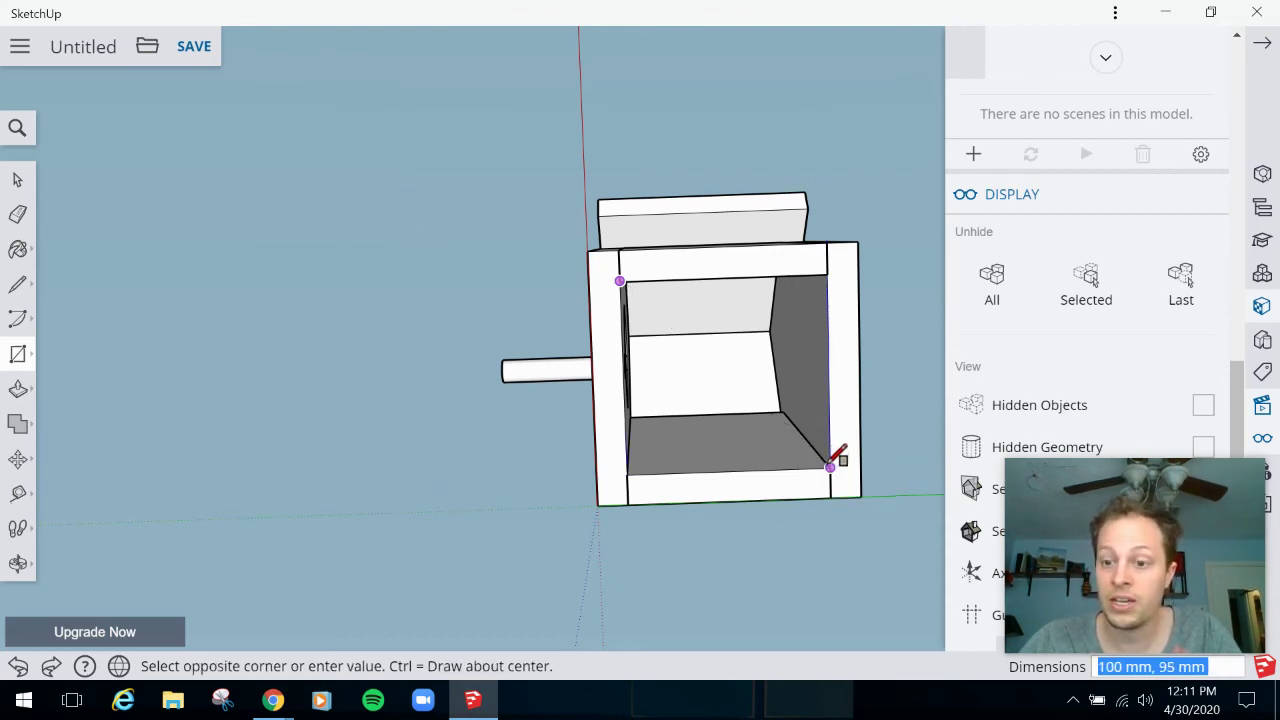
left_click(830, 467)
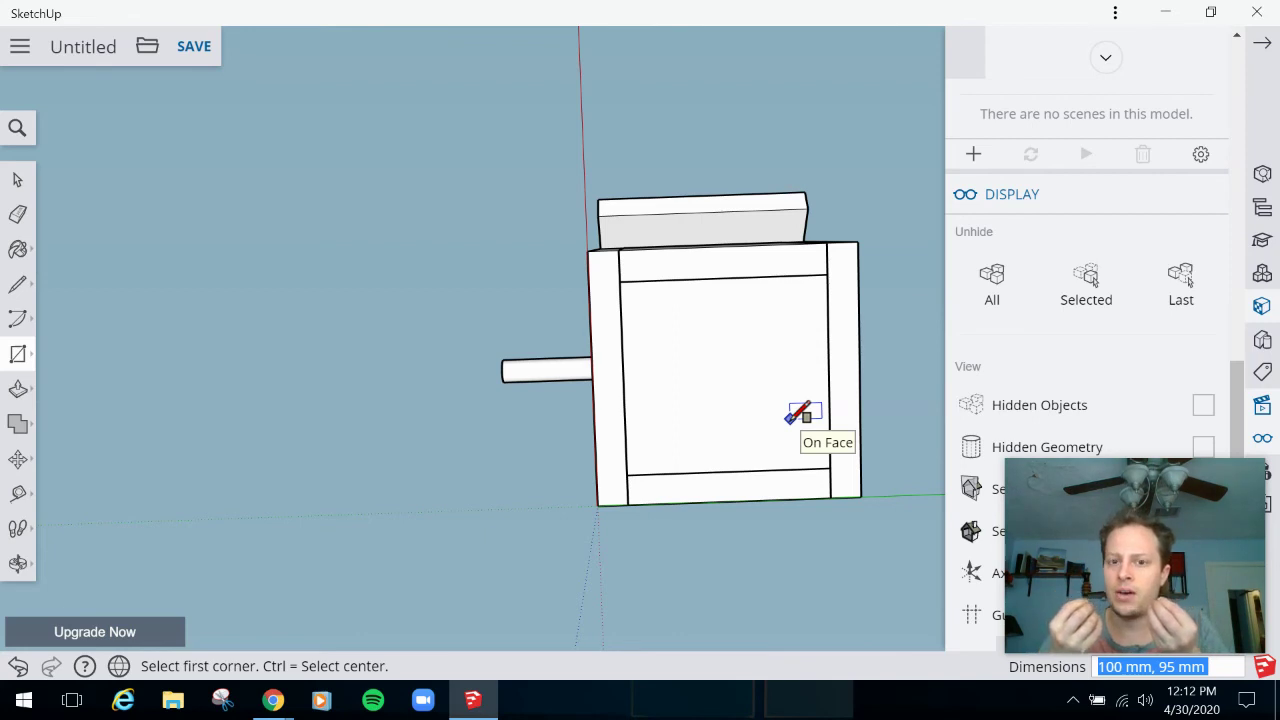
Hide the birdhouse's front wall panel and view the exposed floor from a low front angle
key("o")
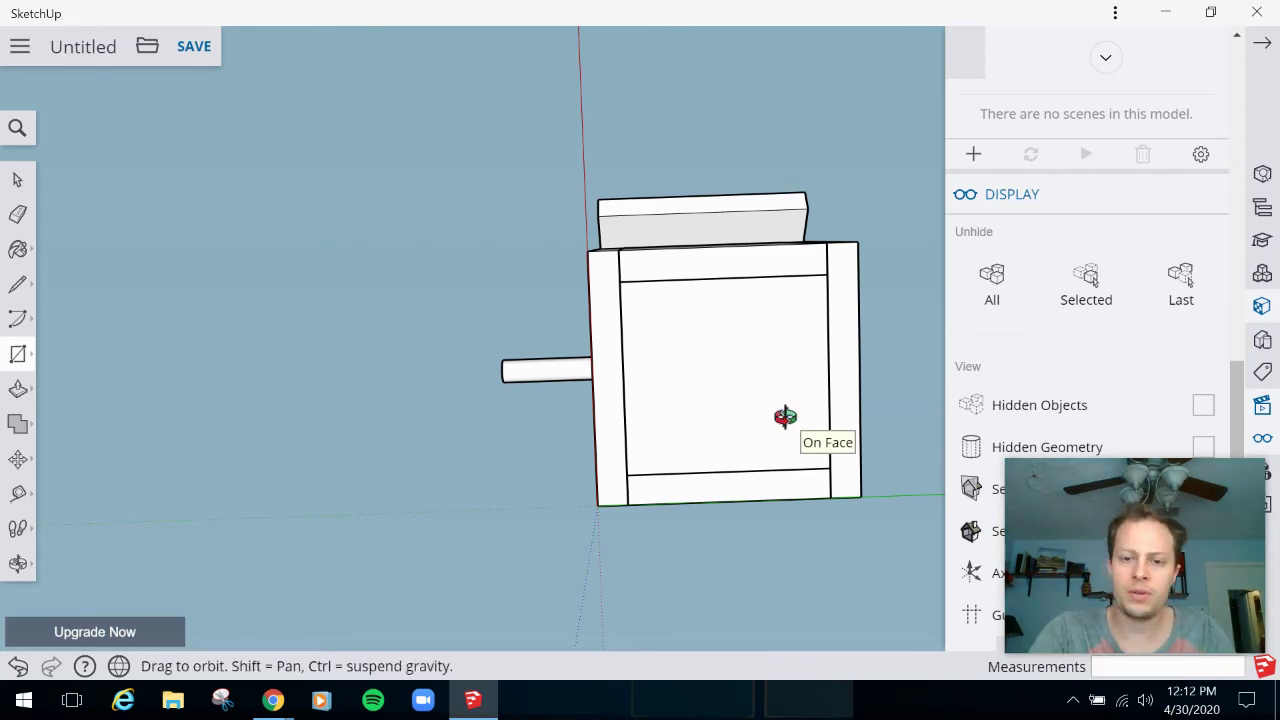
left_click_drag(834, 174, 836, 513)
key("space")
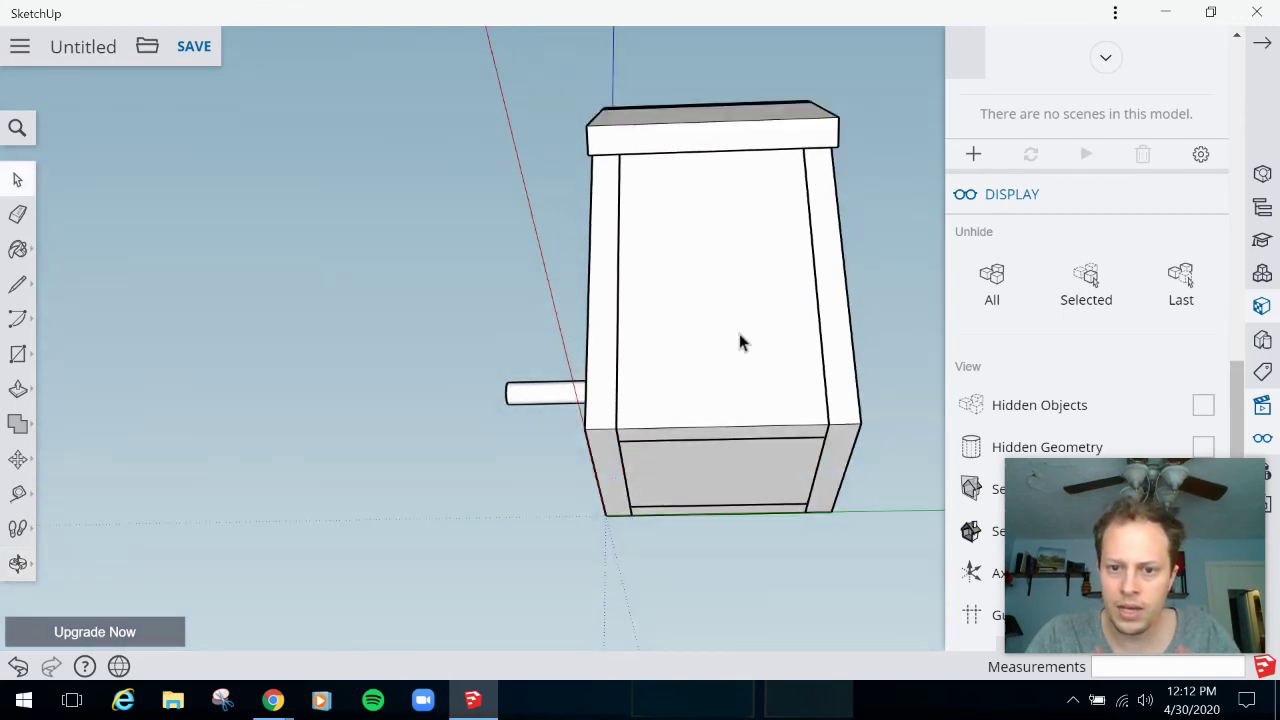
left_click(723, 337)
right_click(723, 337)
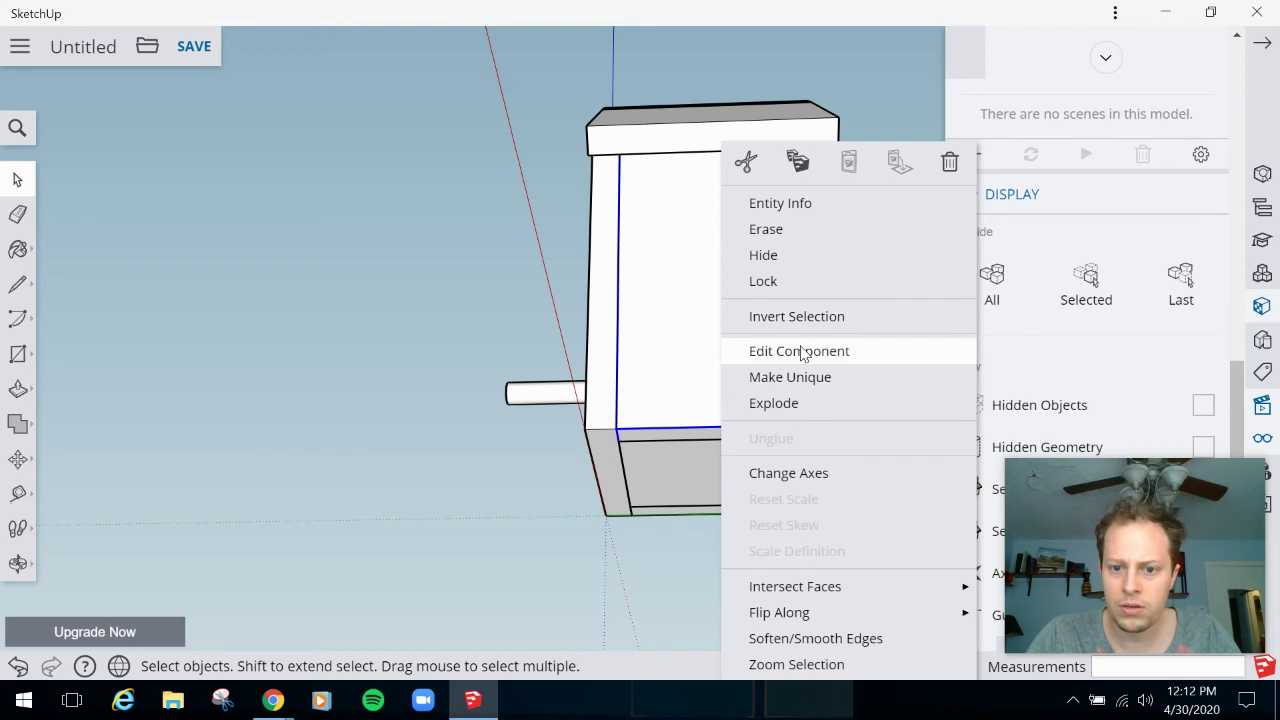
left_click(792, 257)
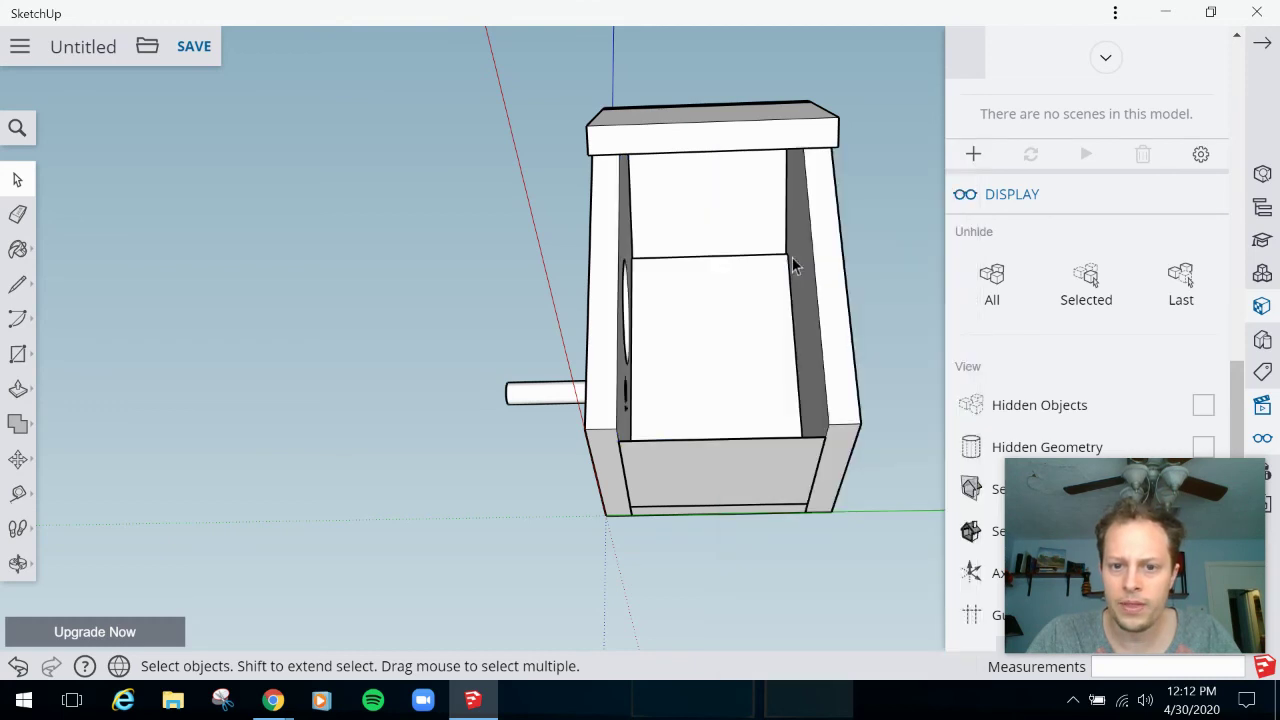
key("o")
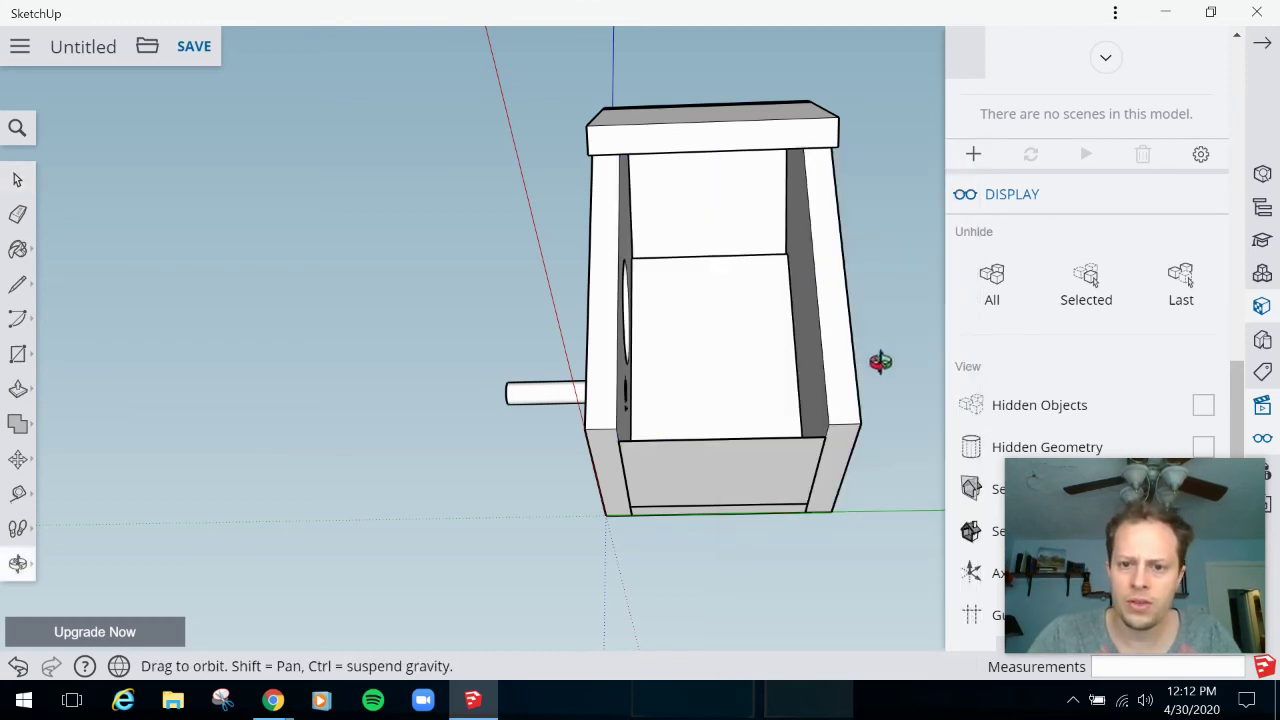
left_click_drag(880, 362, 897, 497)
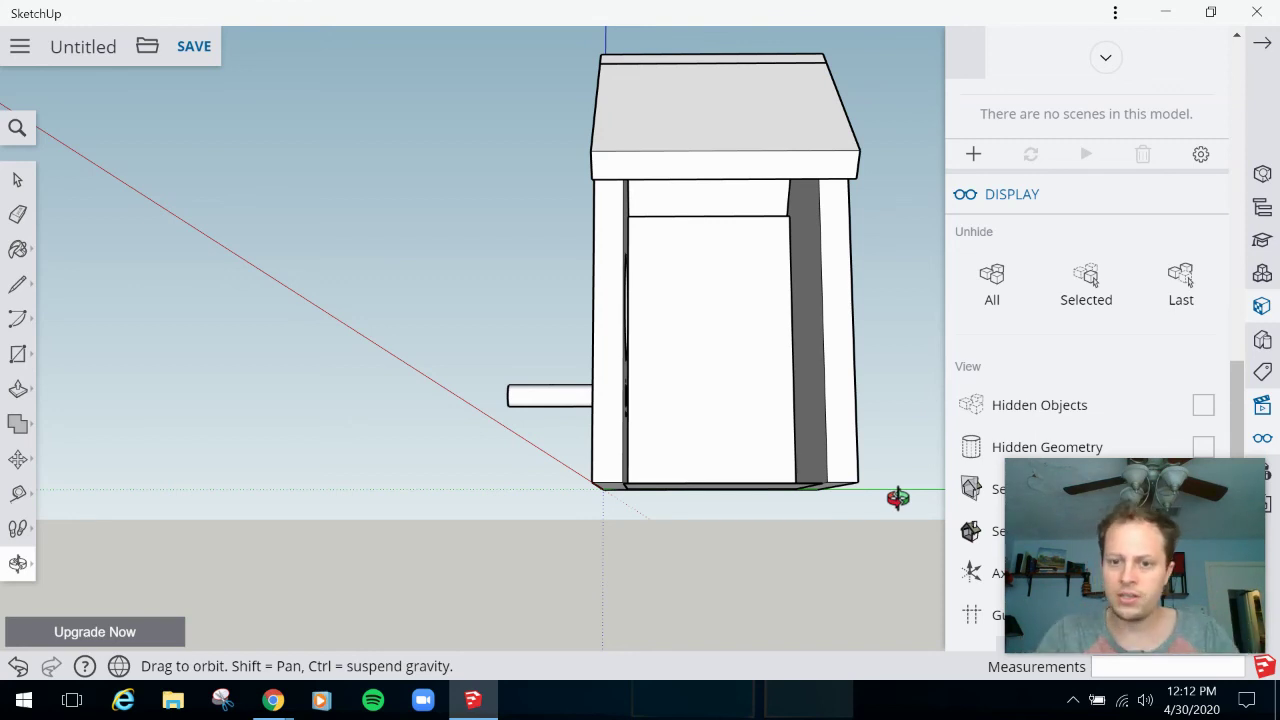
left_click_drag(886, 389, 877, 461)
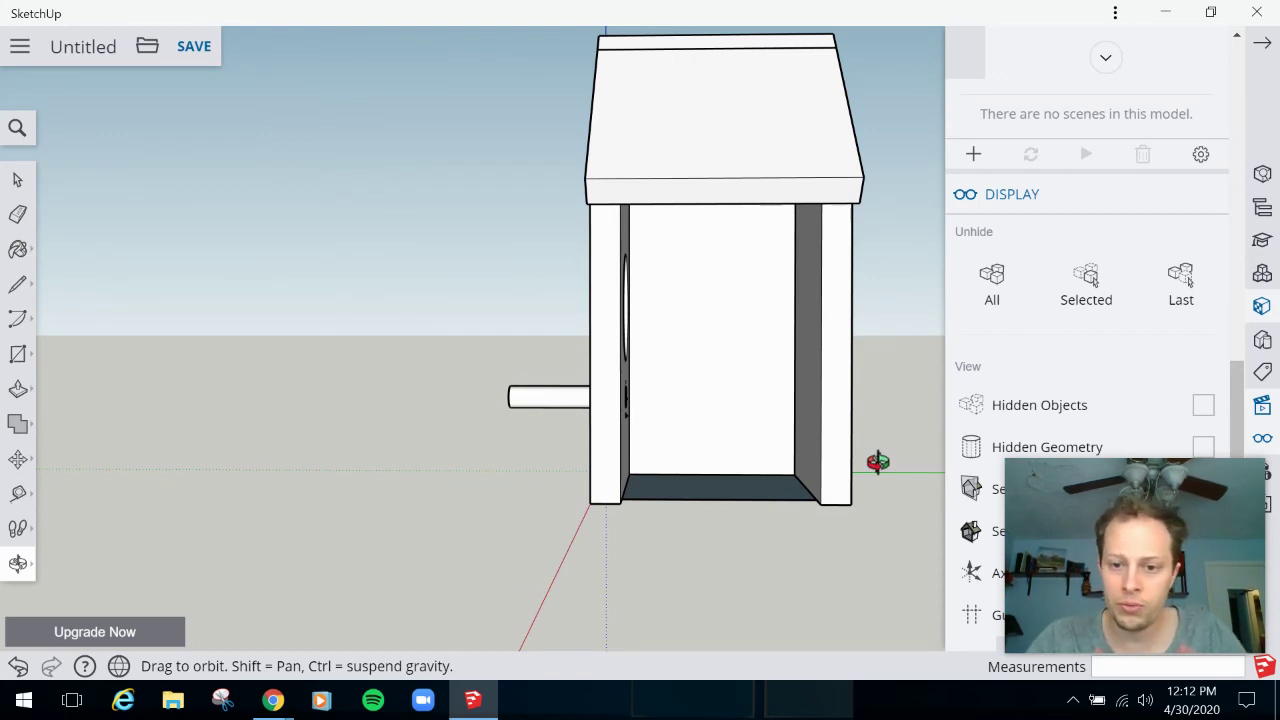
Push/pull the floor face 15 mm to form the floor panel between the walls
key("p")
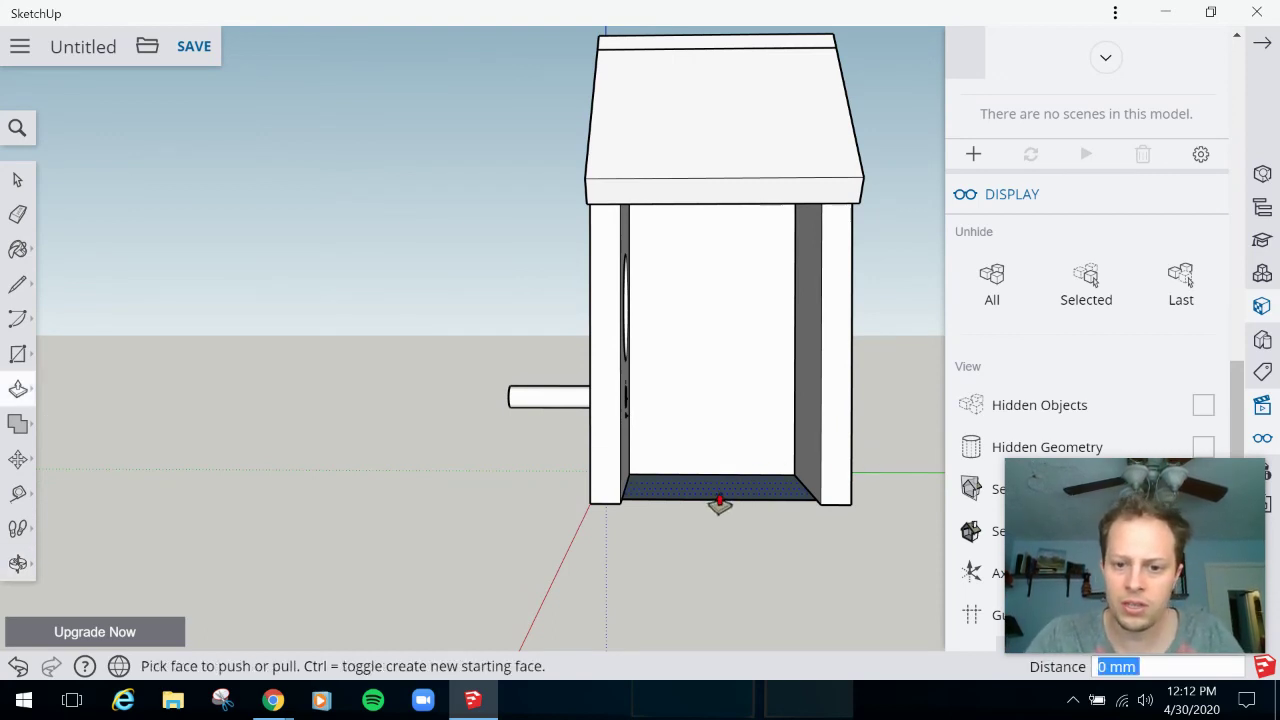
left_click(726, 490)
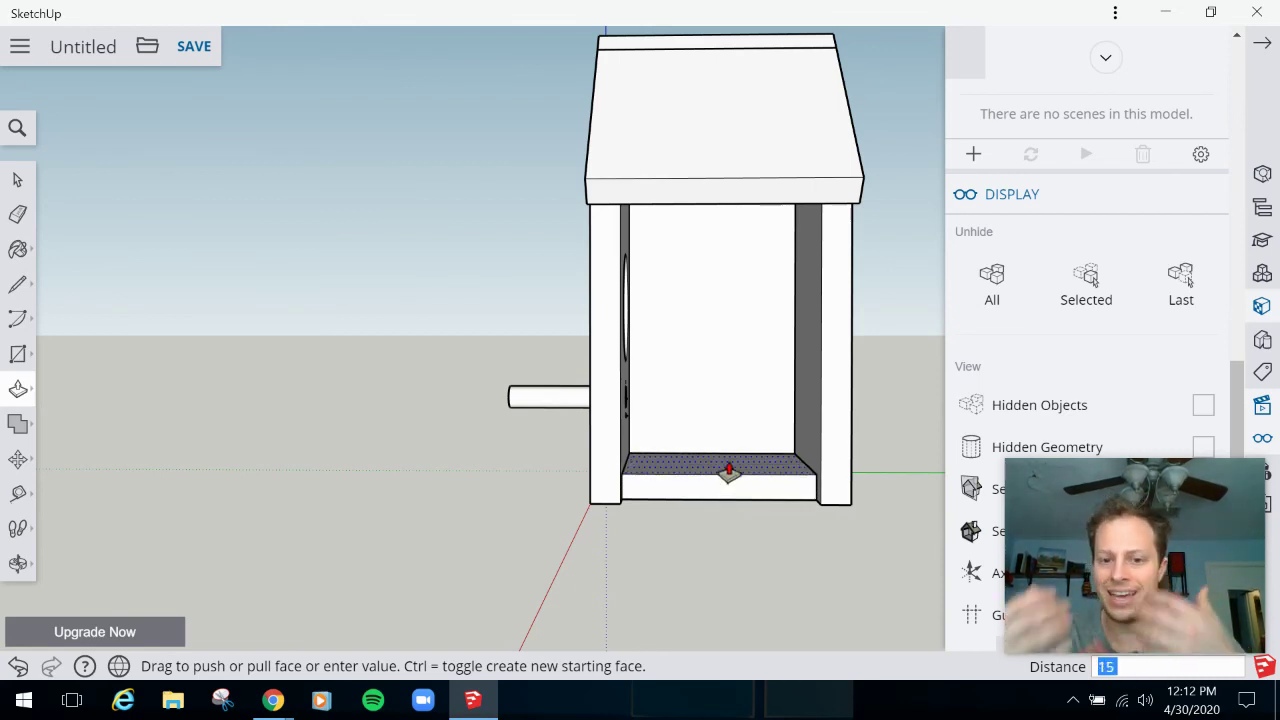
key("Return")
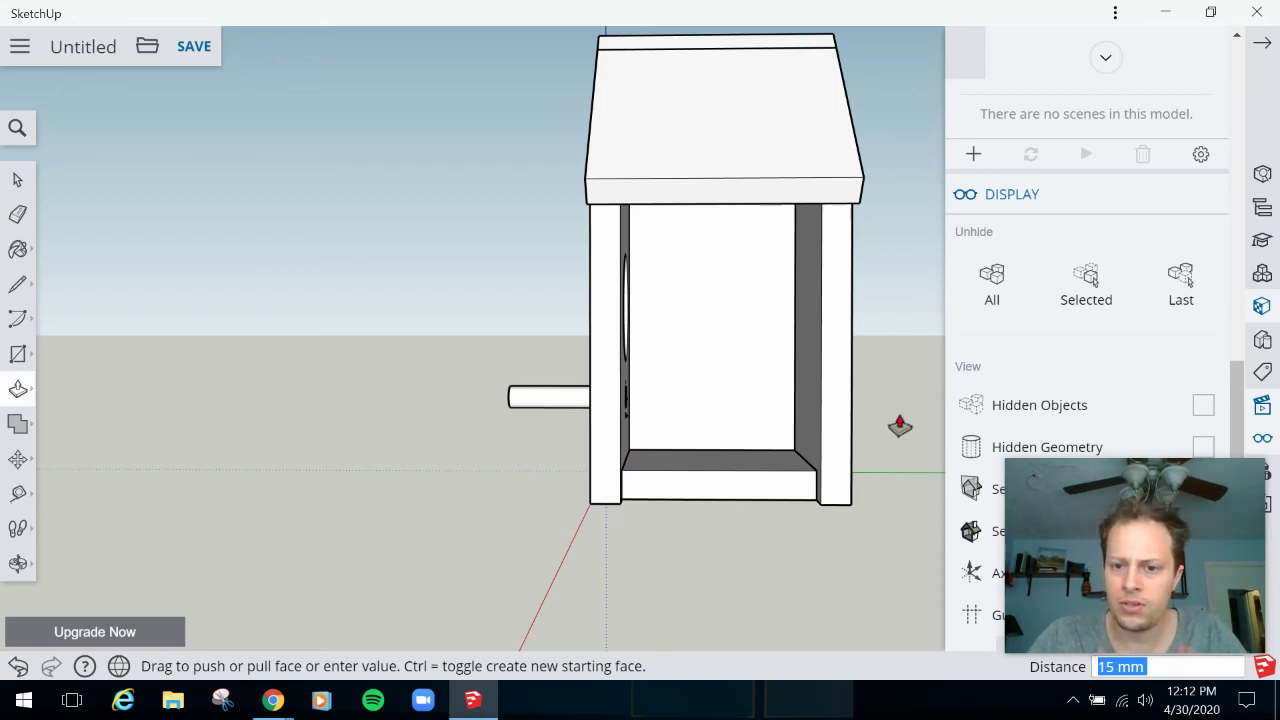
key("o")
left_click_drag(895, 412, 905, 350)
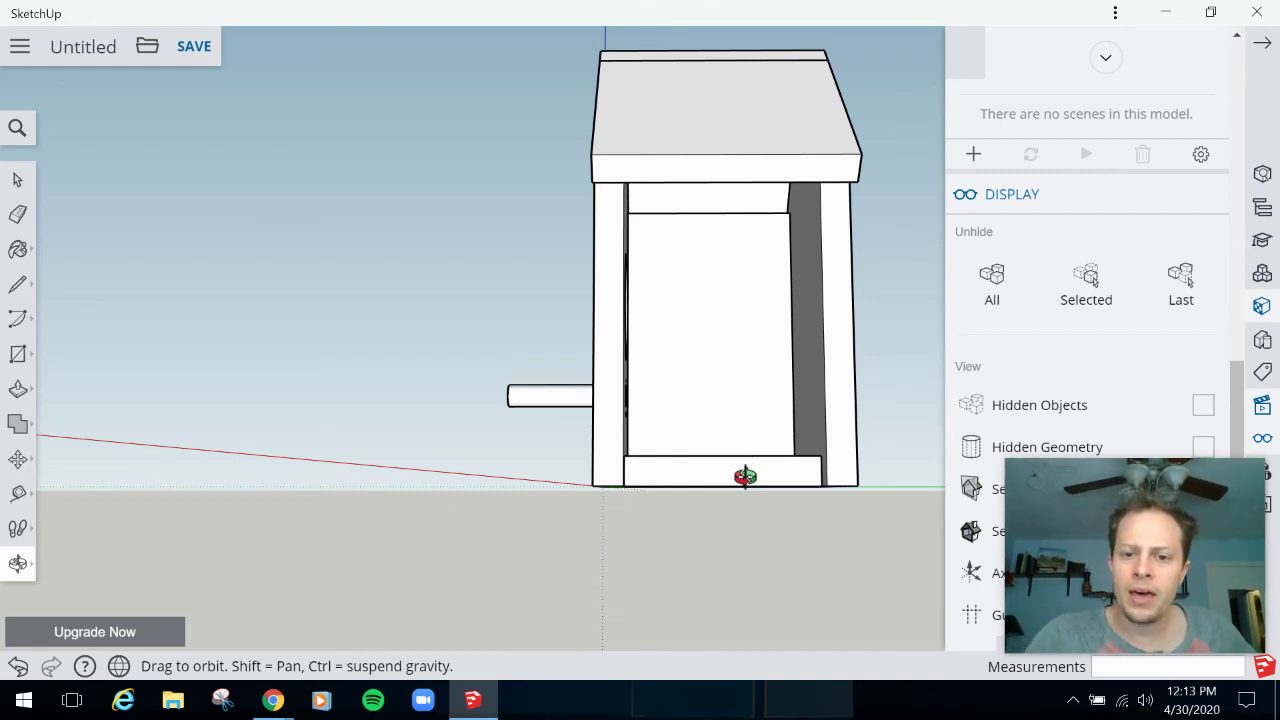
left_click_drag(874, 383, 941, 383)
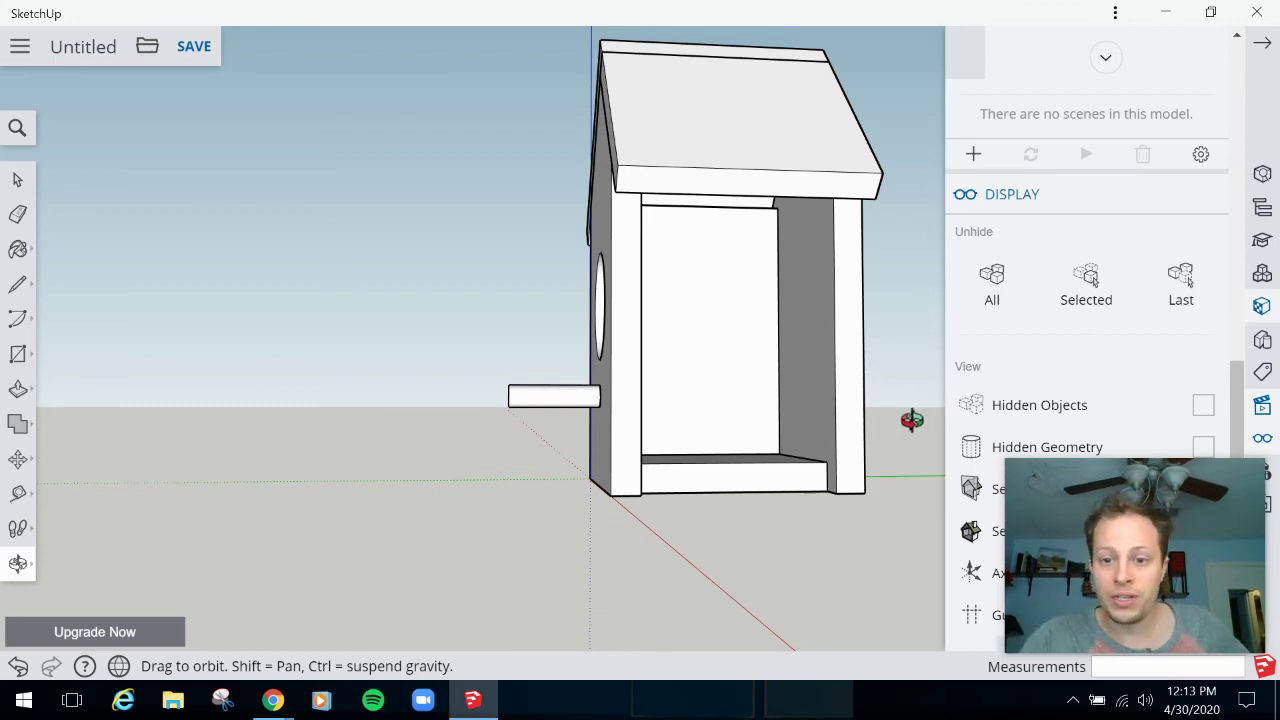
left_click_drag(909, 423, 885, 300)
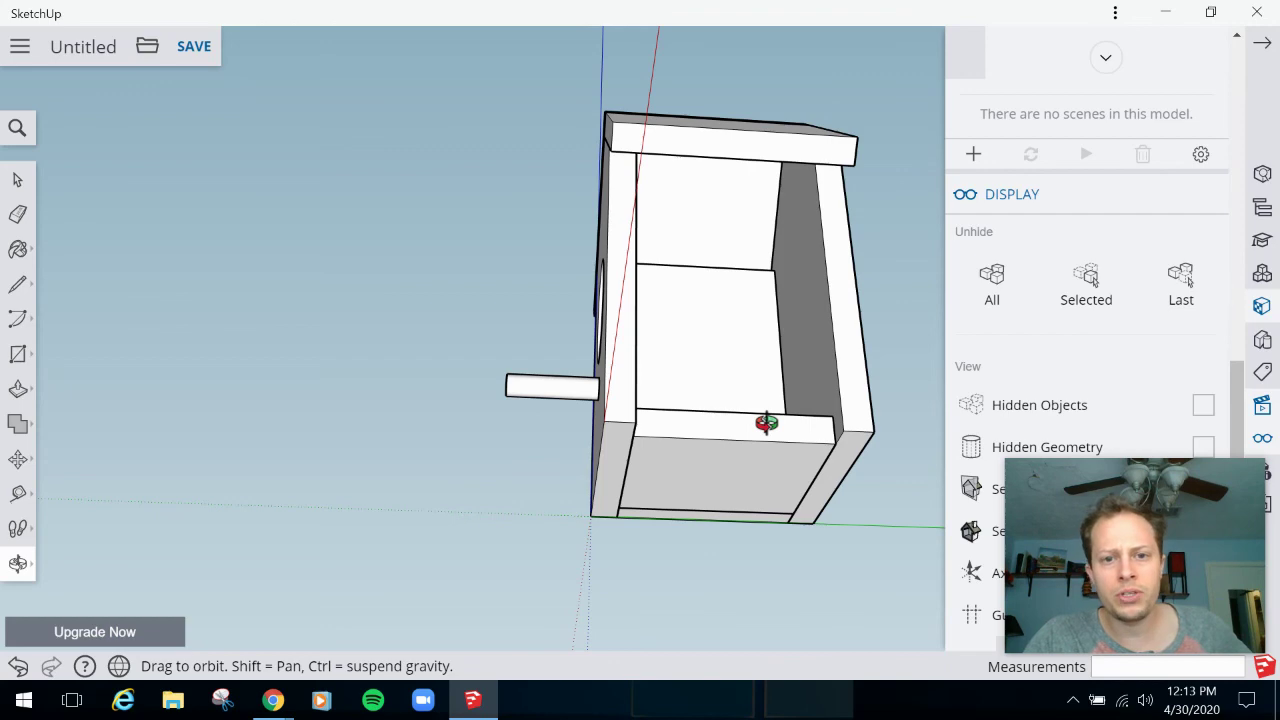
left_click_drag(889, 291, 899, 331)
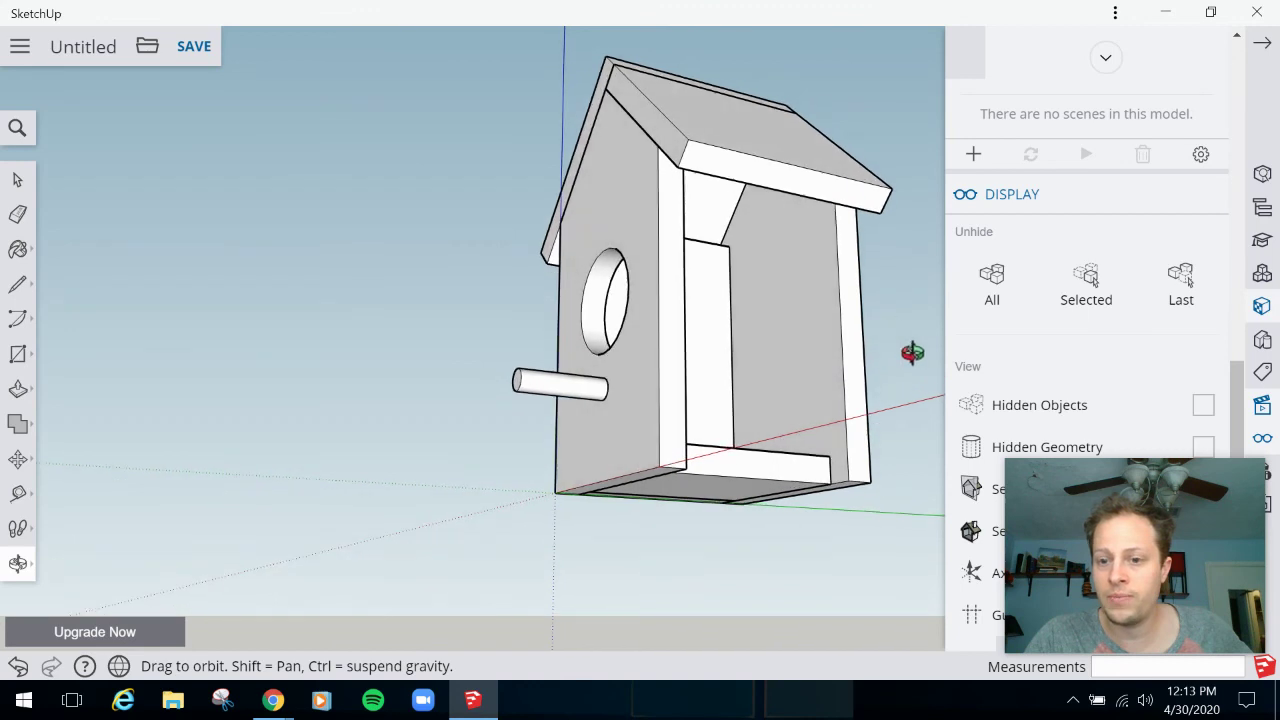
mouse_move(1036, 570)
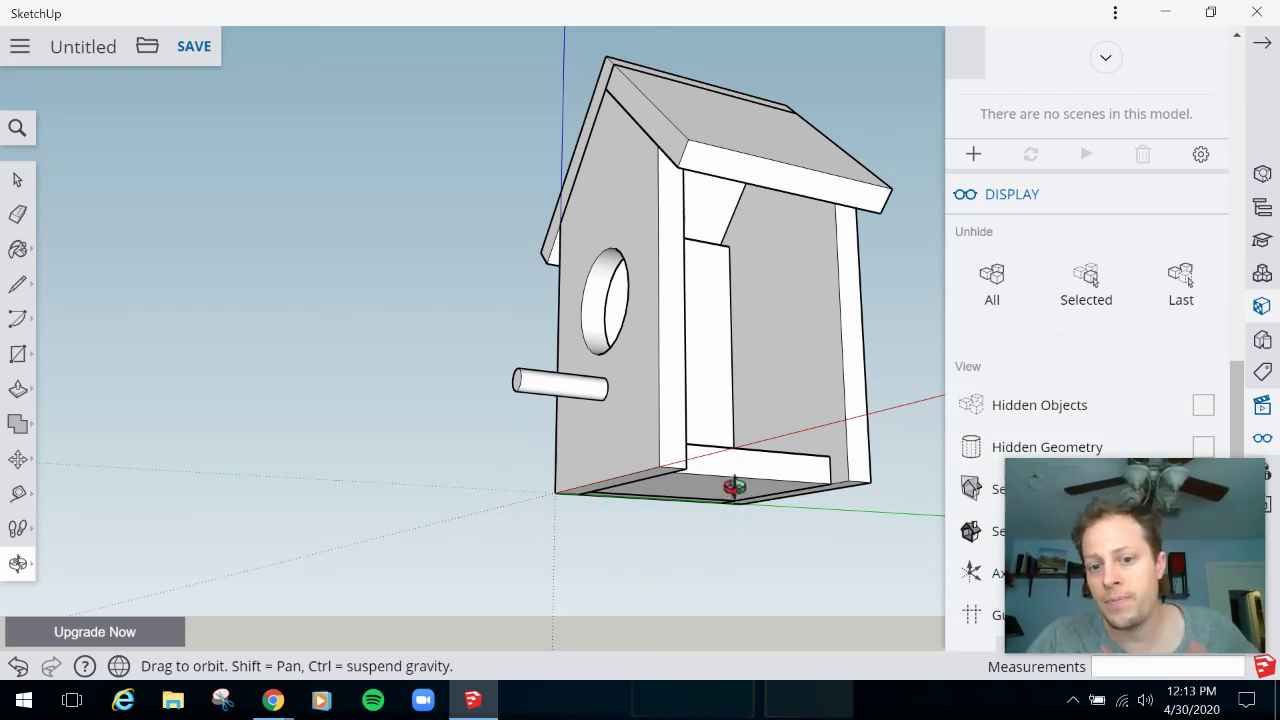
left_click_drag(580, 440, 634, 400)
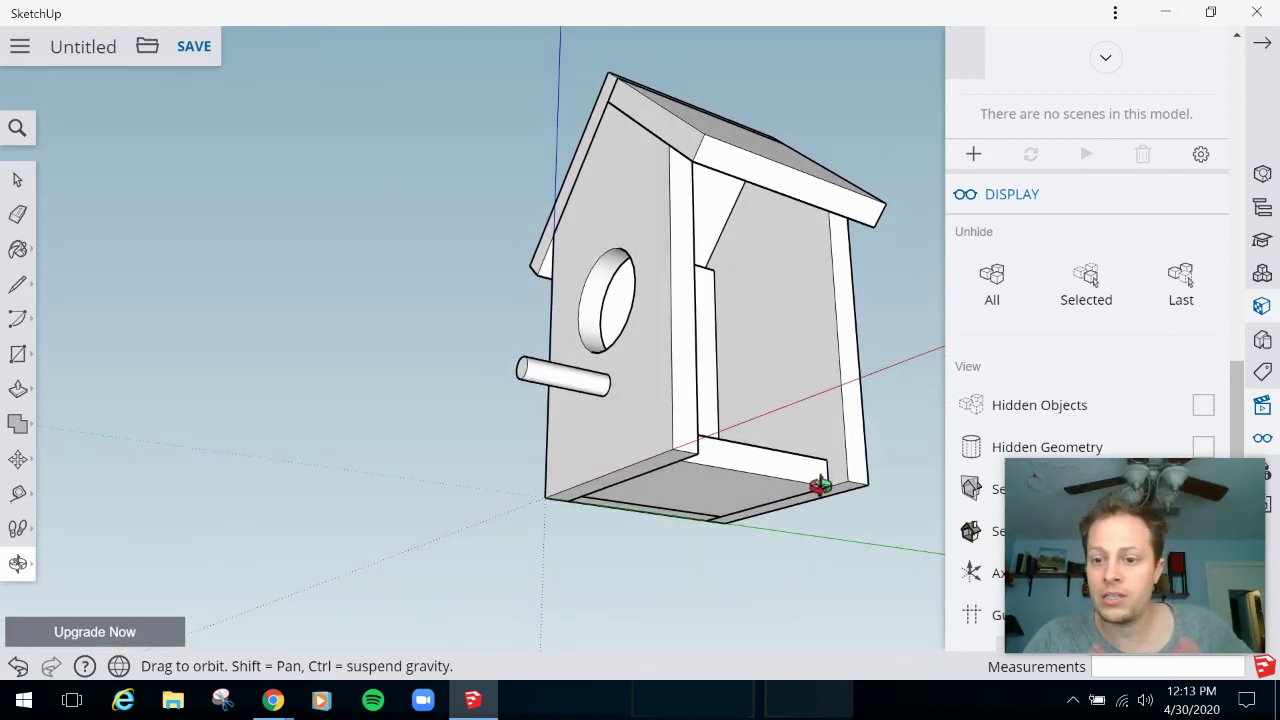
mouse_move(1061, 528)
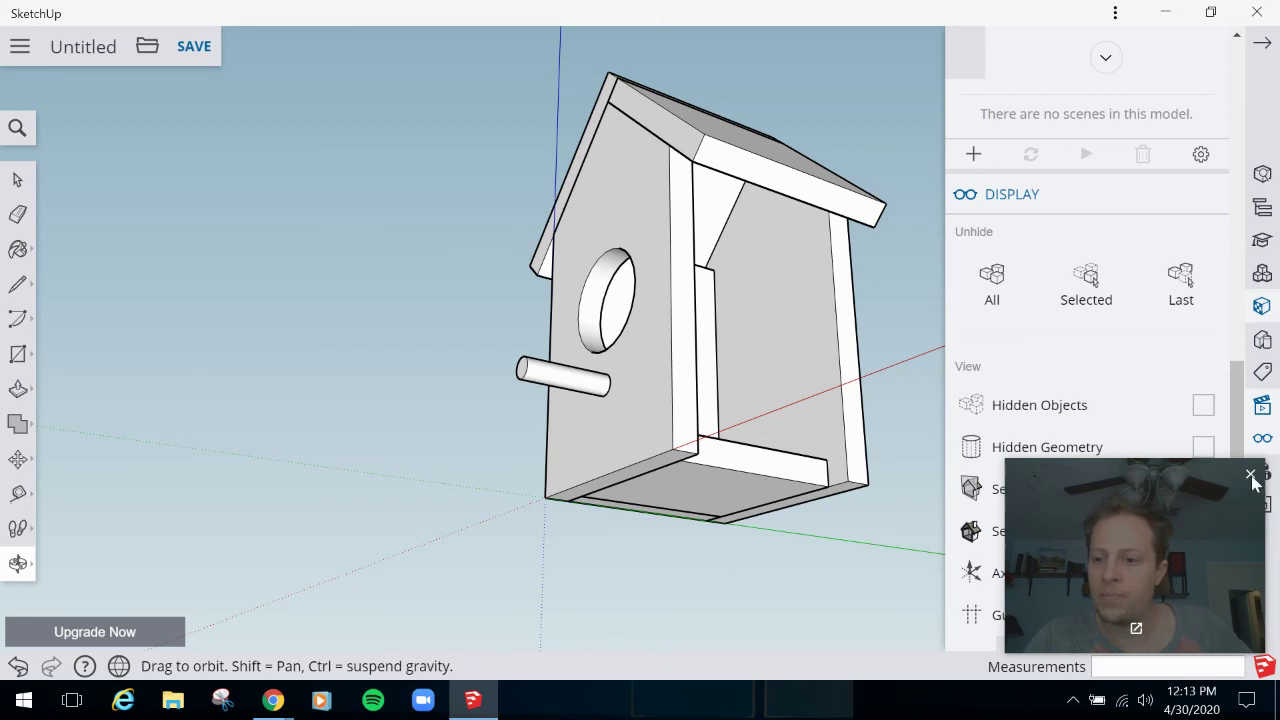